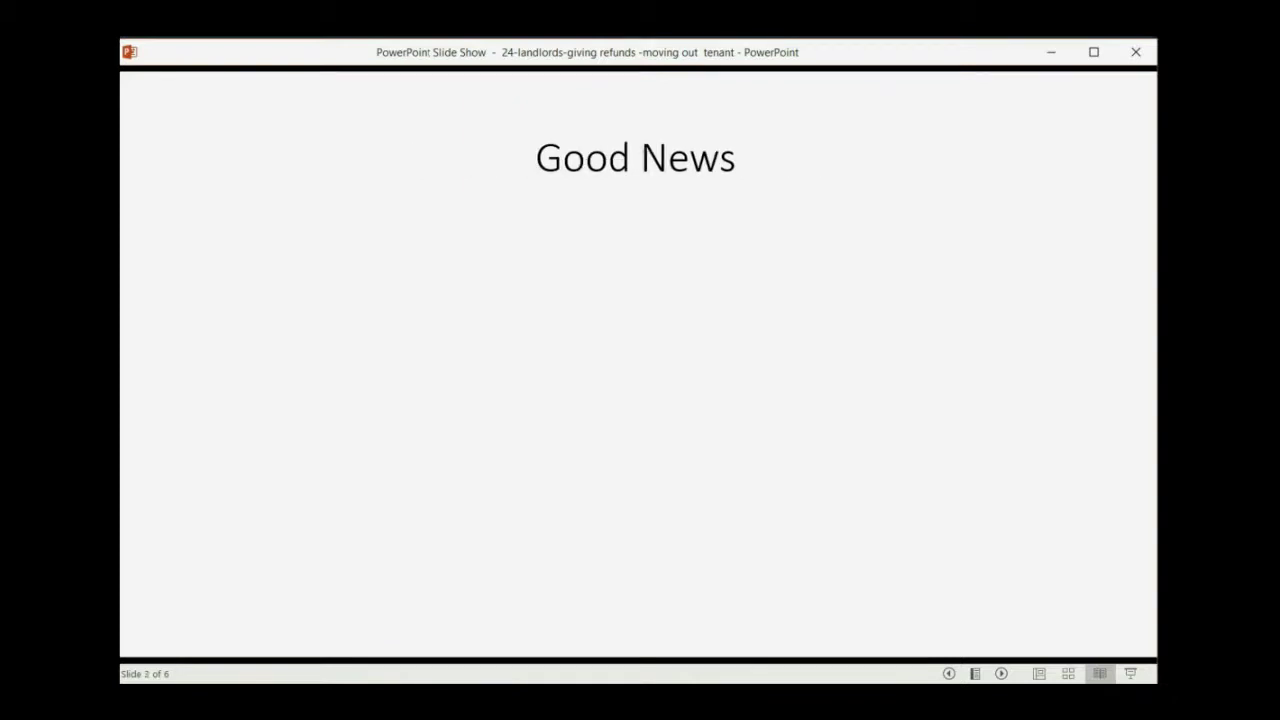
Step: Reveal the refund summary and its three refund steps, ending with the receivable account step
key(space)
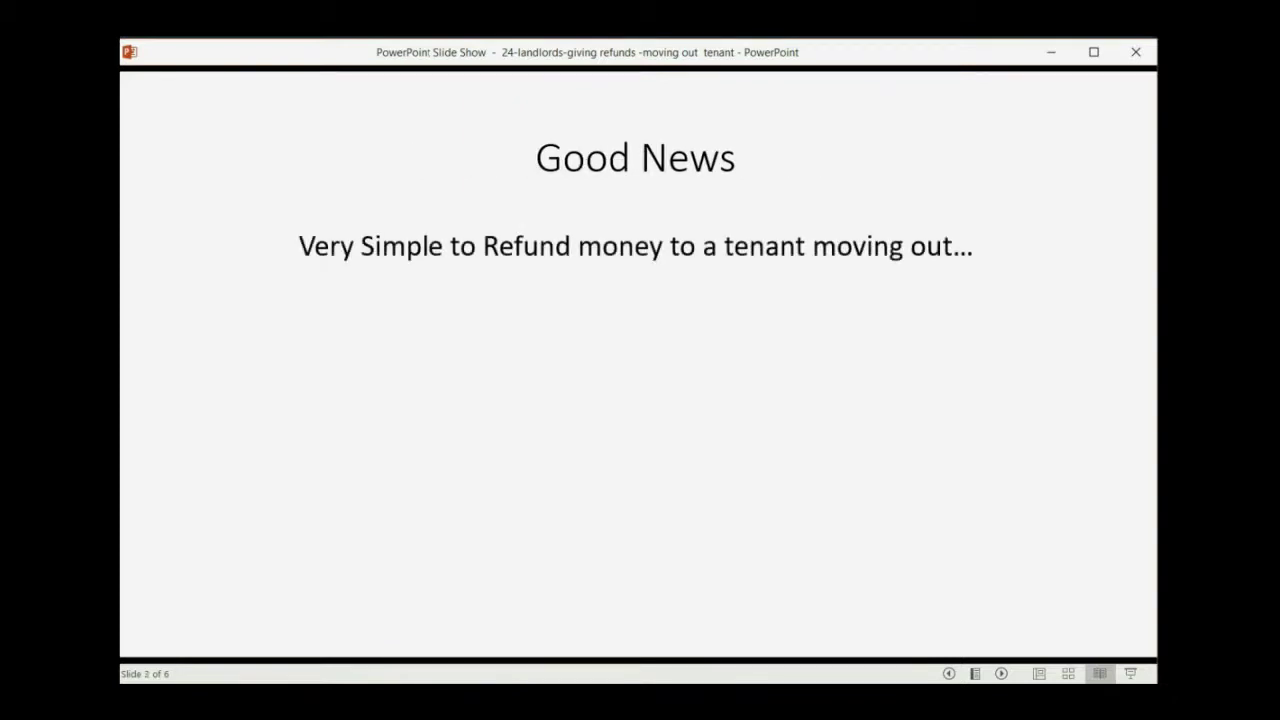
key(space)
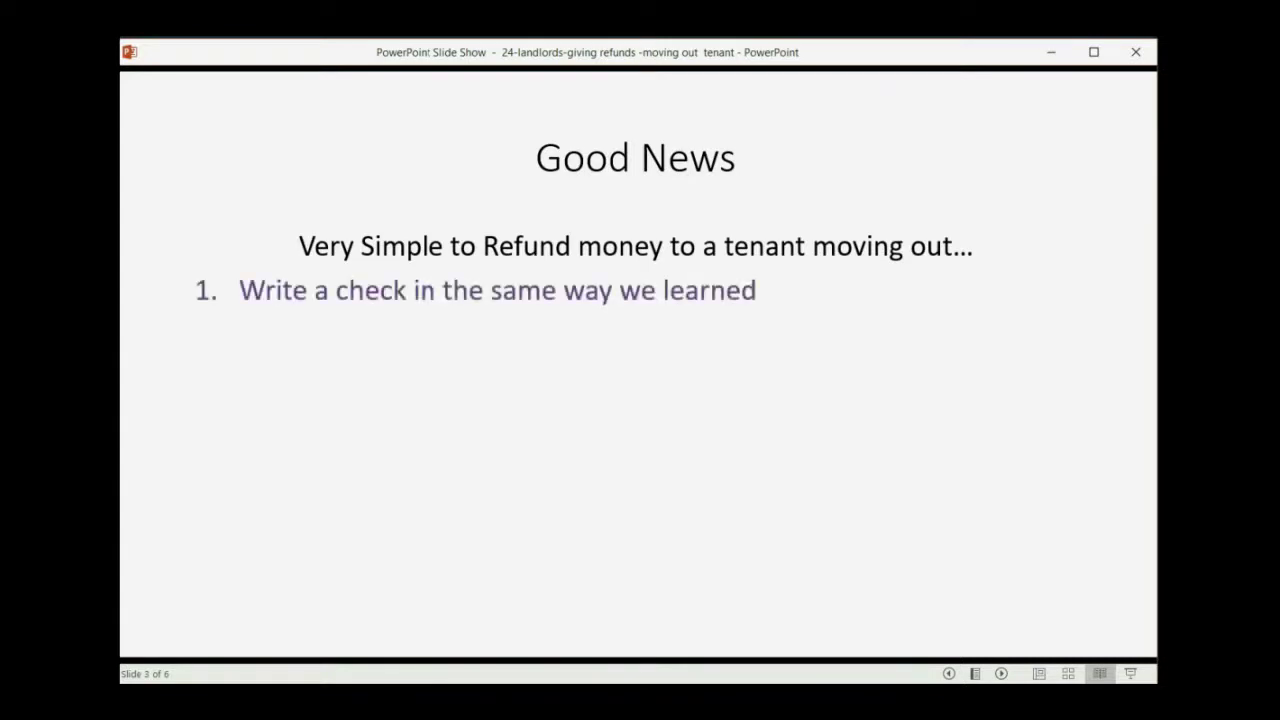
key(space)
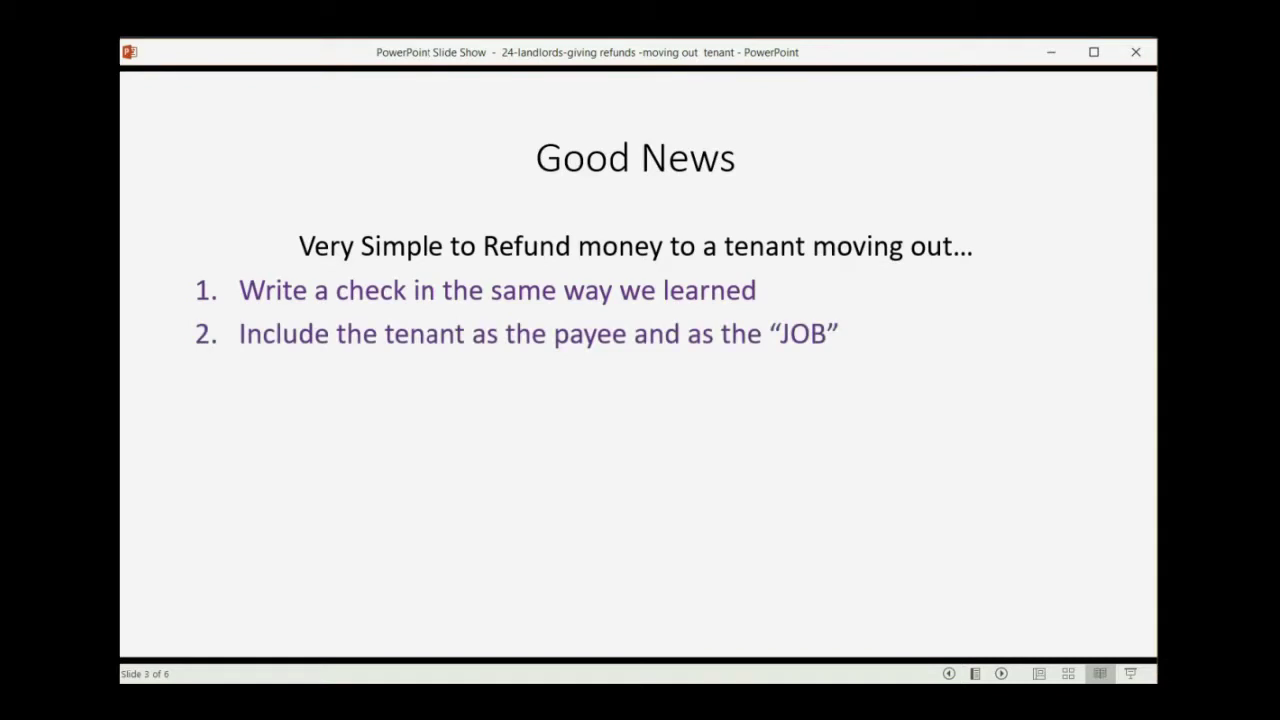
key(space)
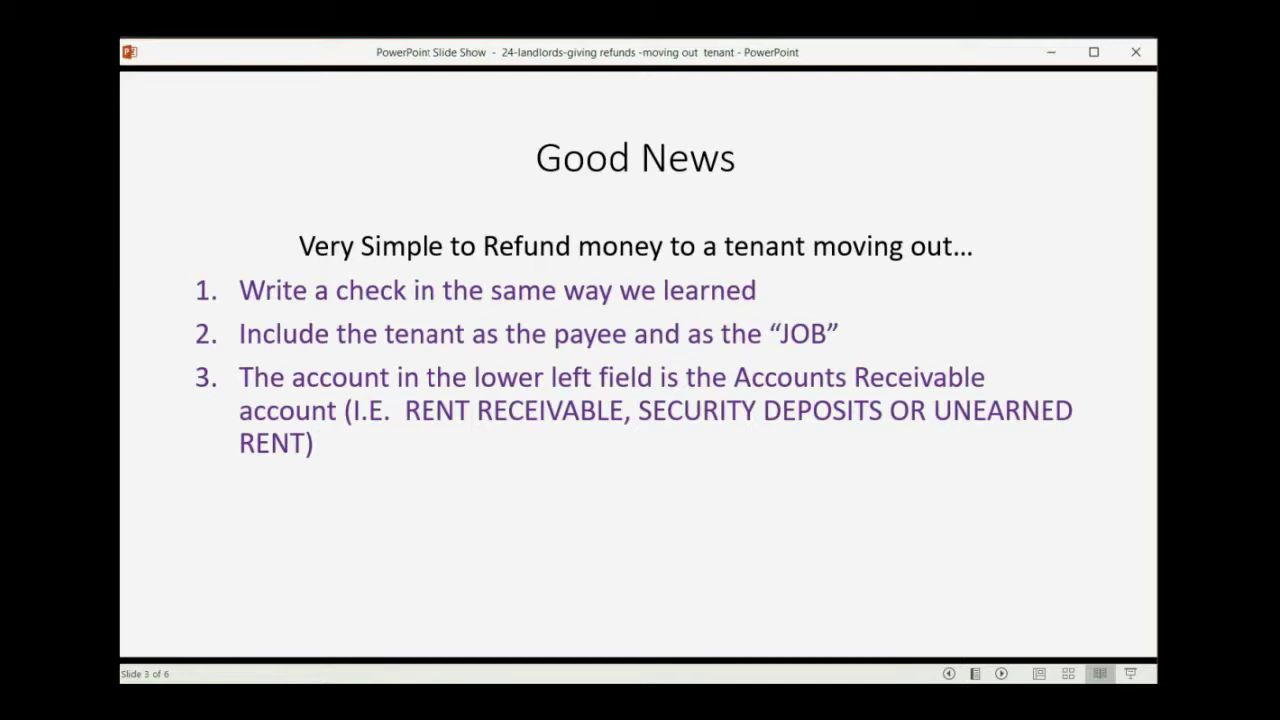
Step: Show the FOR EXAMPLE slide with the move-out, January invoice and deposit-check bullets
key(Right)
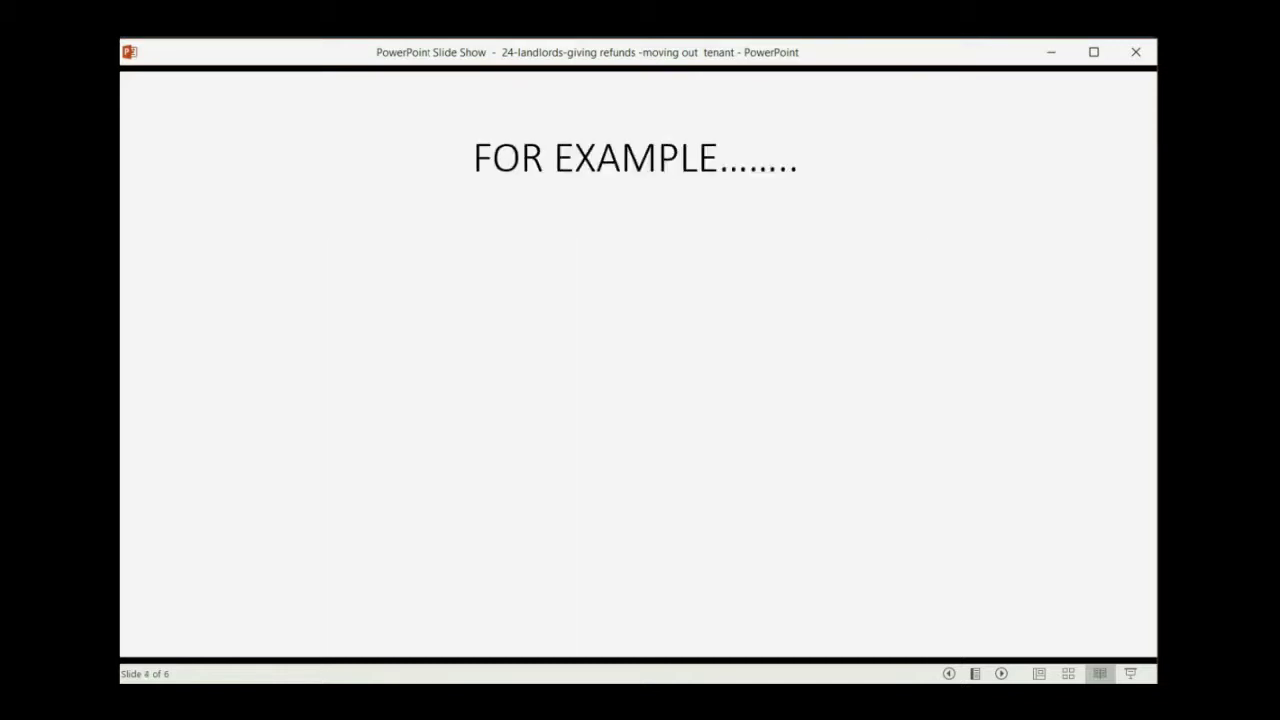
key(Right)
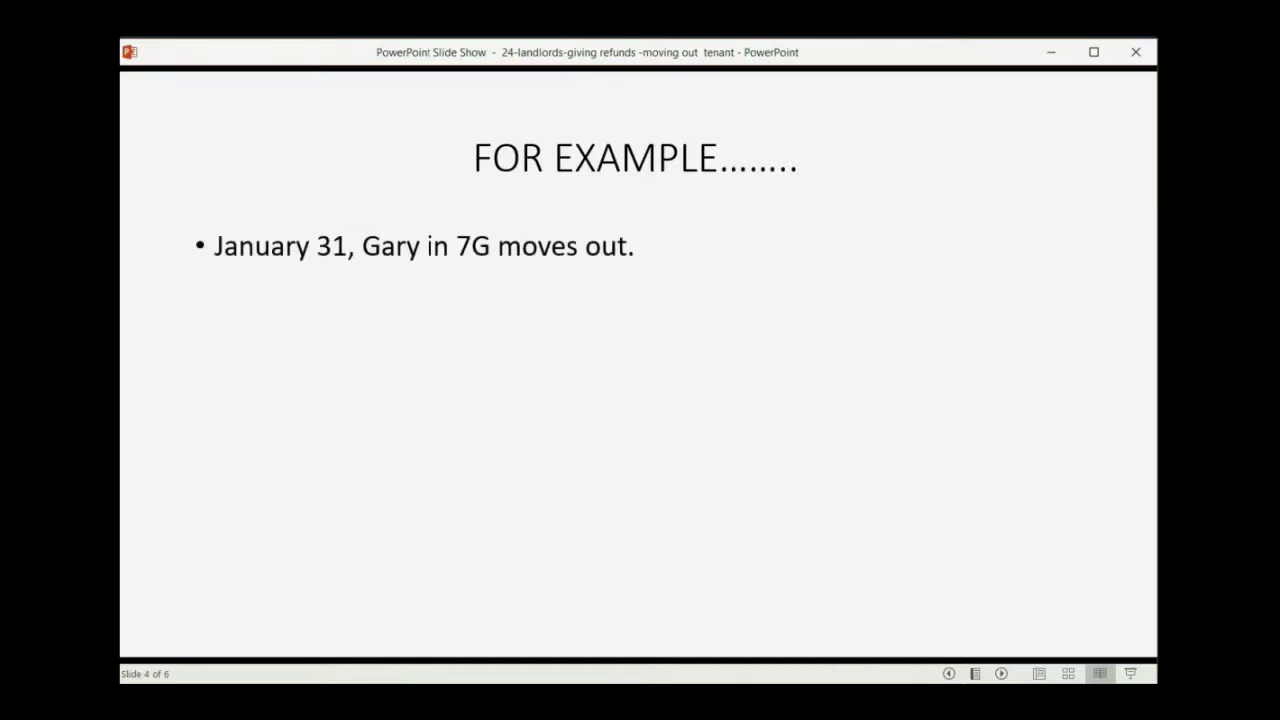
key(Right)
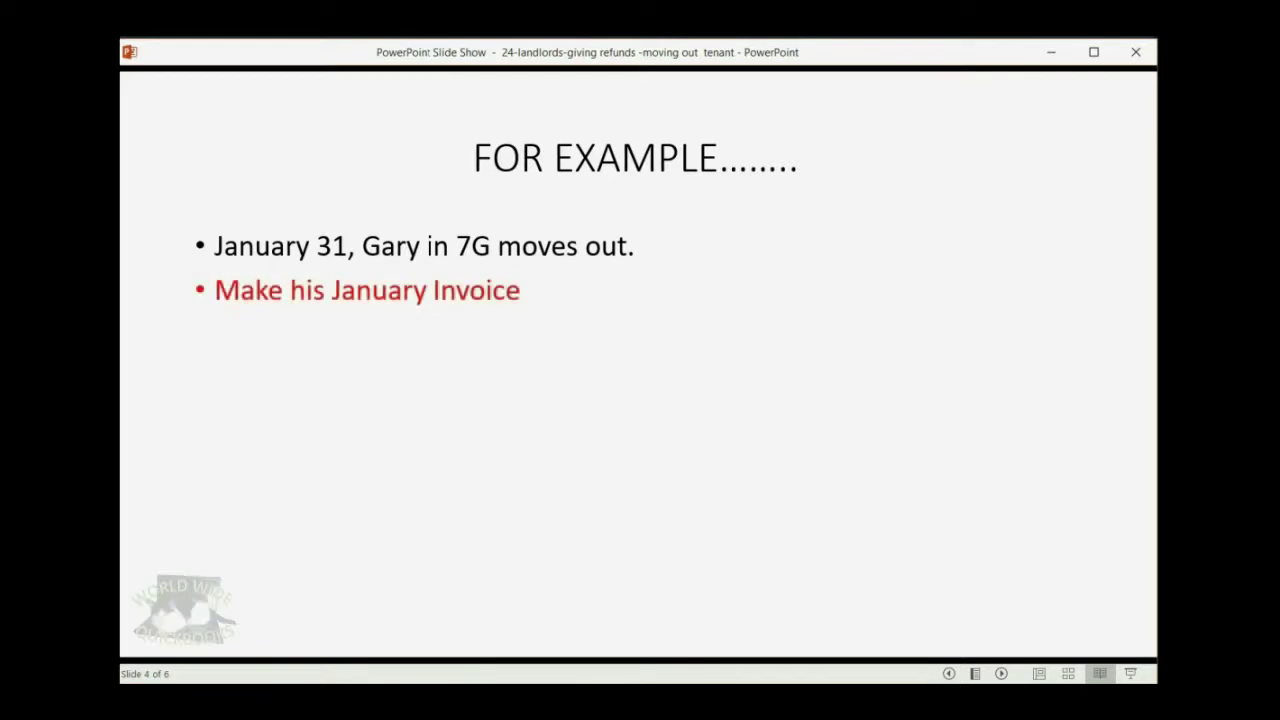
key(Right)
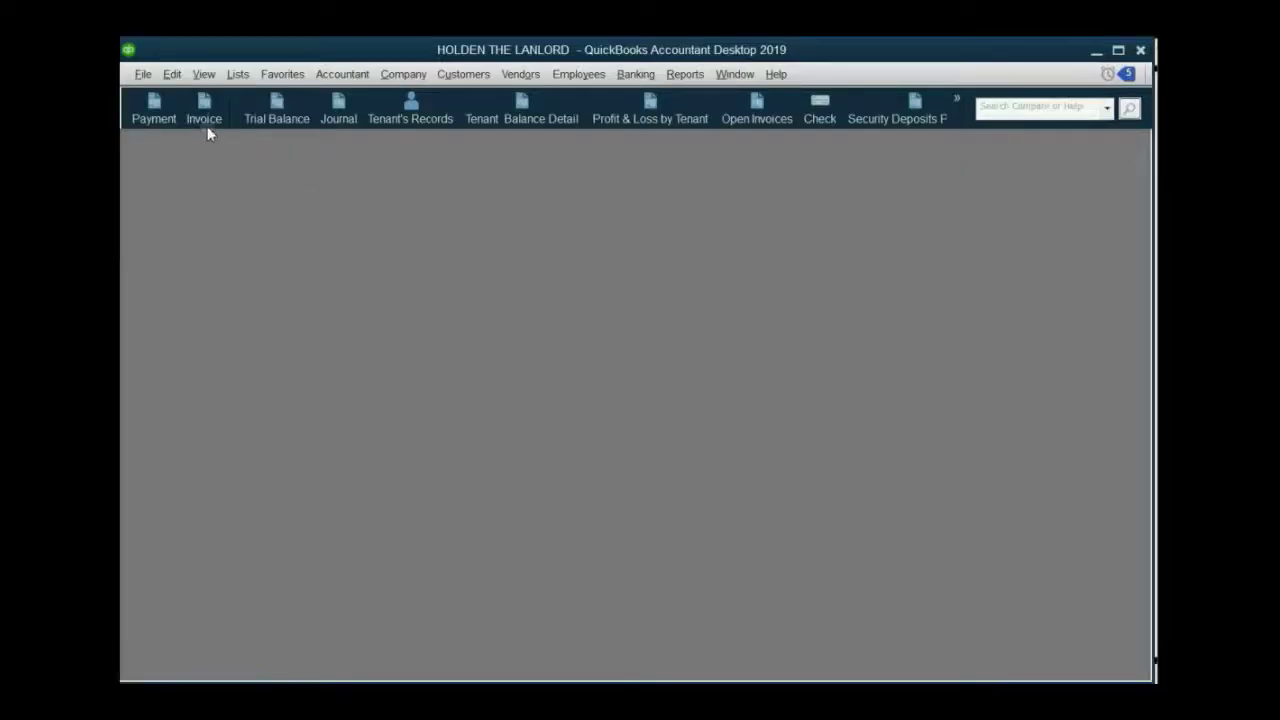
Step: Start a new invoice with the 7G tenant as the customer
click(203, 115)
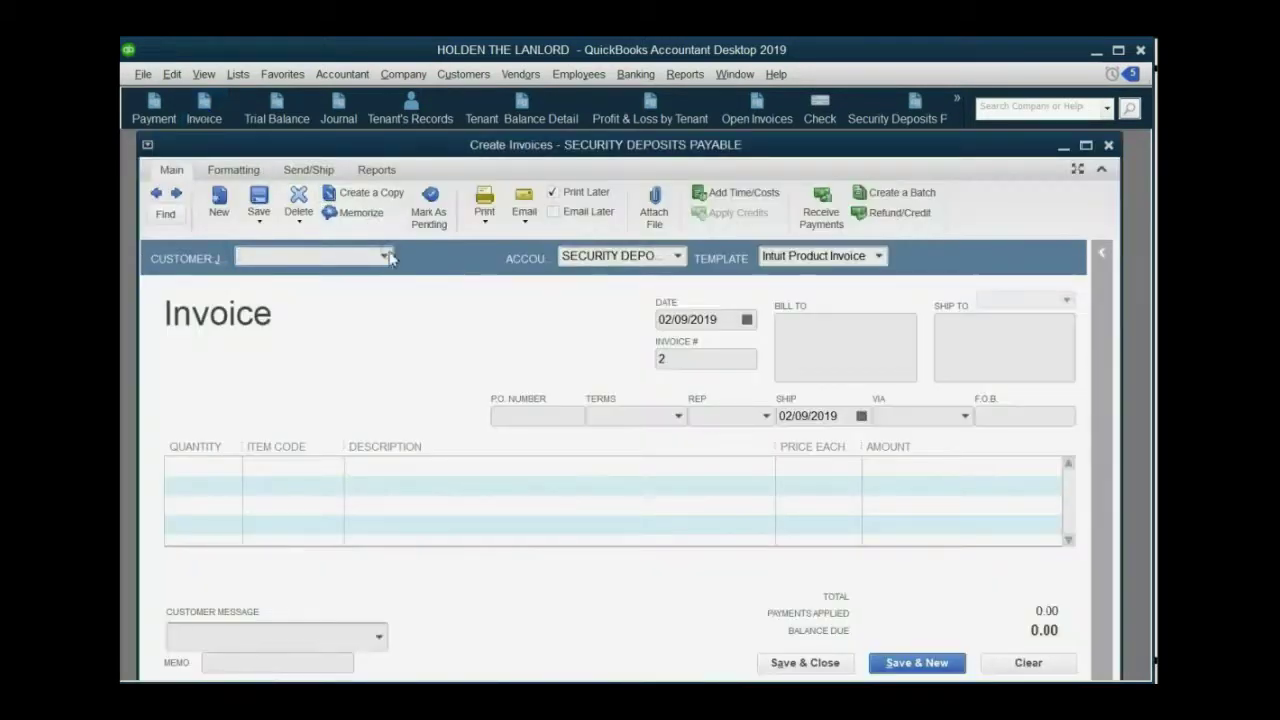
click(383, 256)
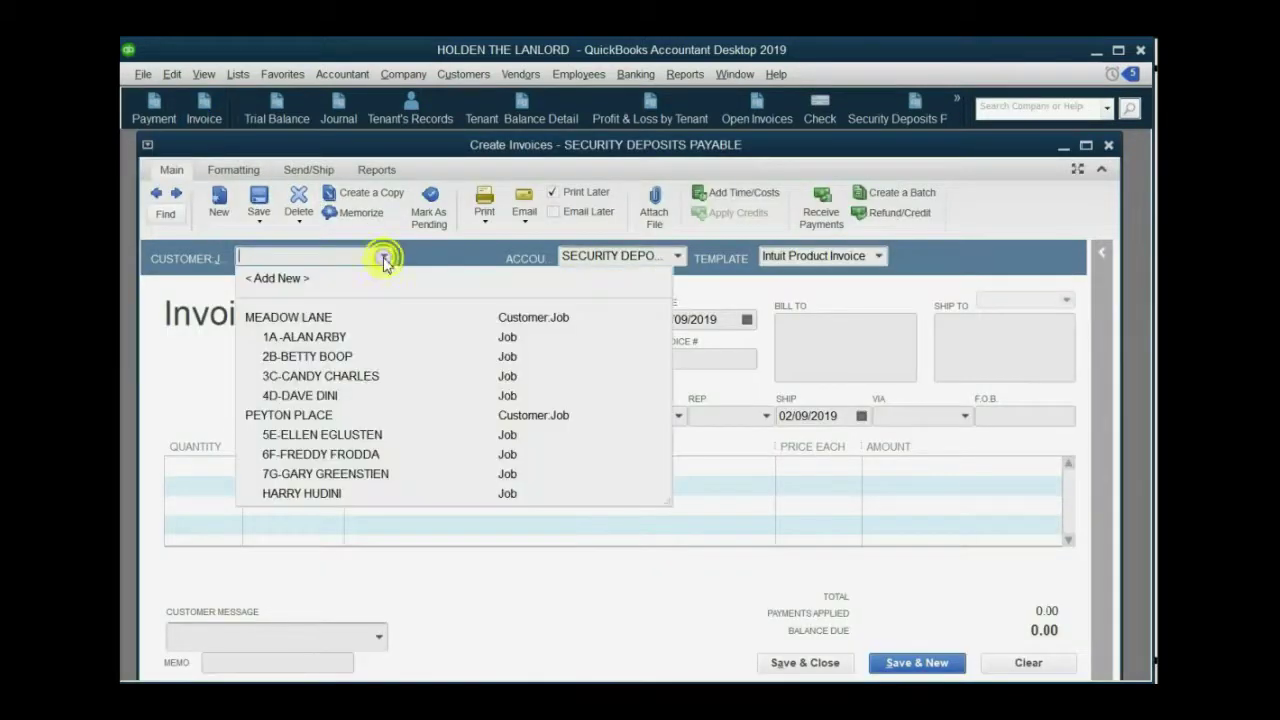
click(362, 474)
Step: Date the invoice 01/31/2020 and set its account to UNEARNED RENTAL INCOME
click(746, 319)
click(803, 348)
click(803, 348)
click(803, 348)
click(803, 348)
click(803, 348)
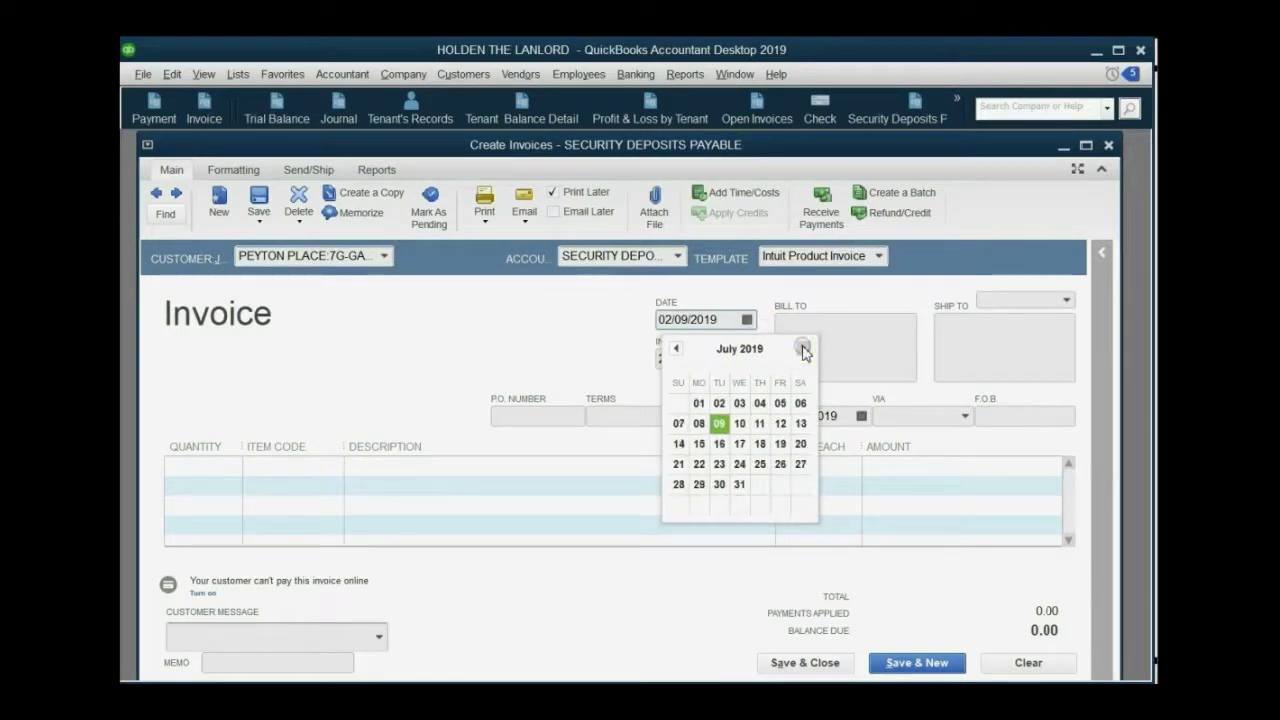
click(803, 348)
click(803, 348)
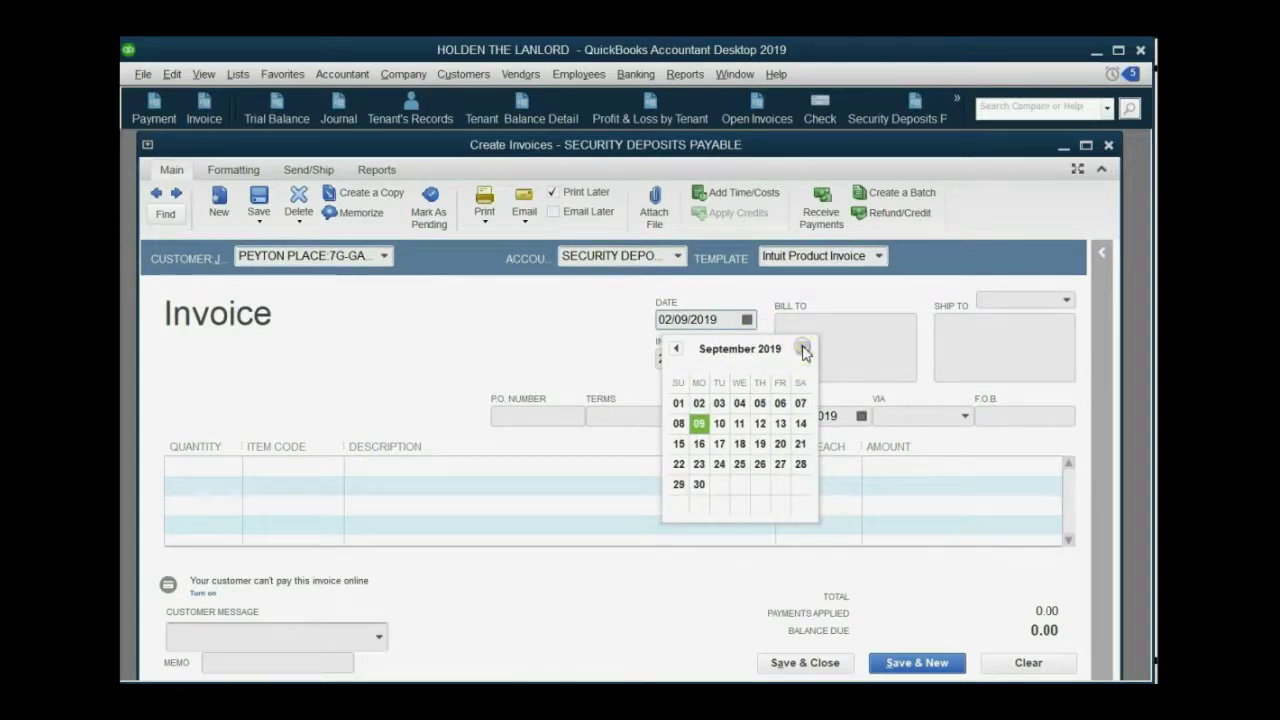
click(803, 348)
click(803, 348)
click(803, 348)
click(803, 348)
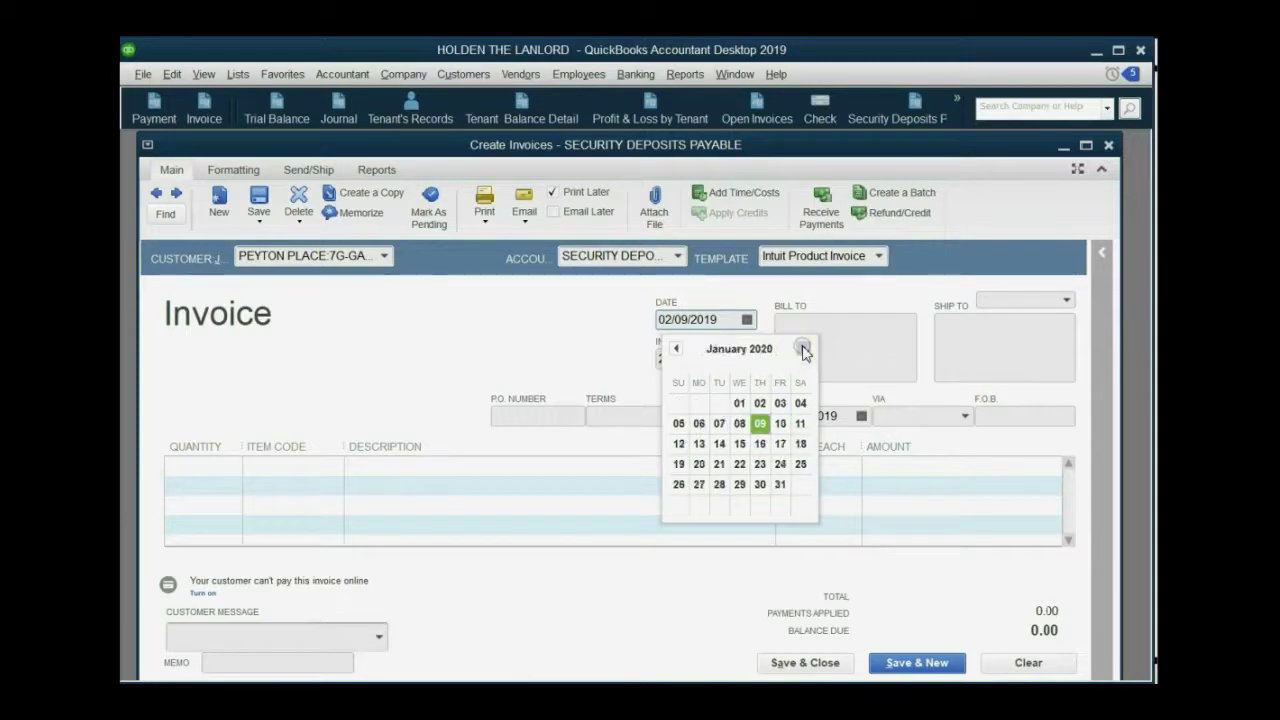
click(781, 485)
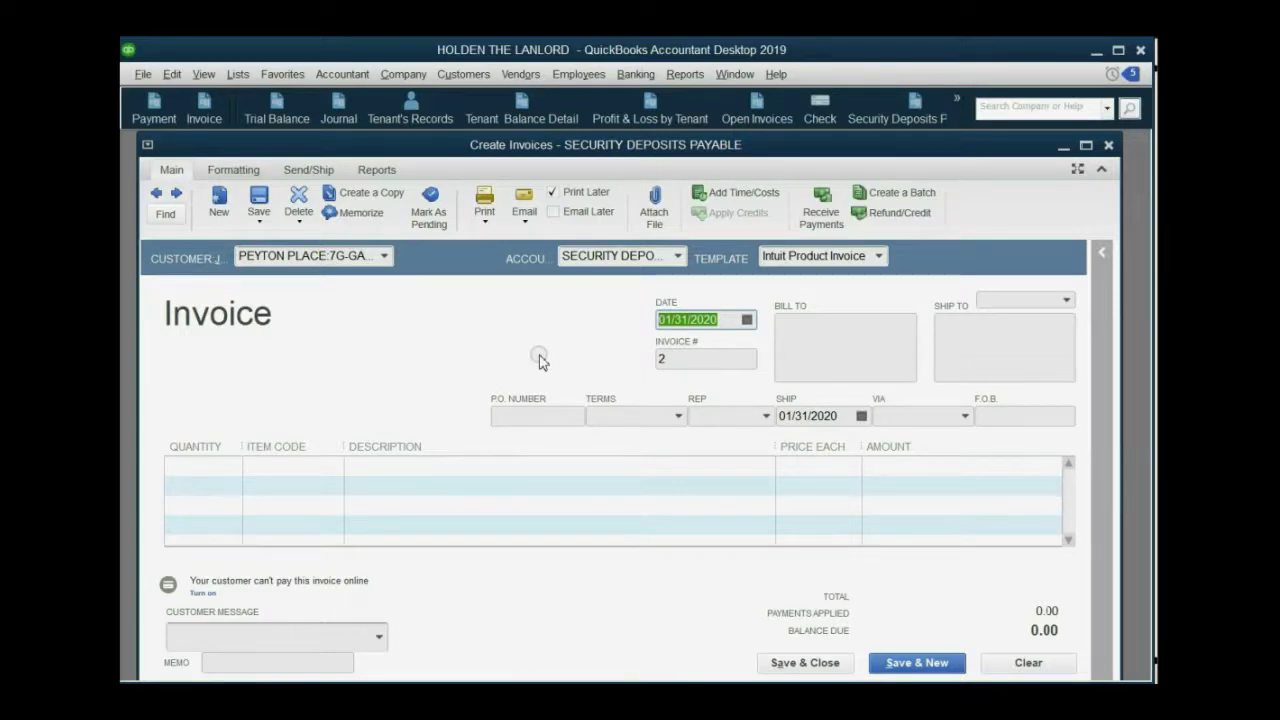
click(680, 258)
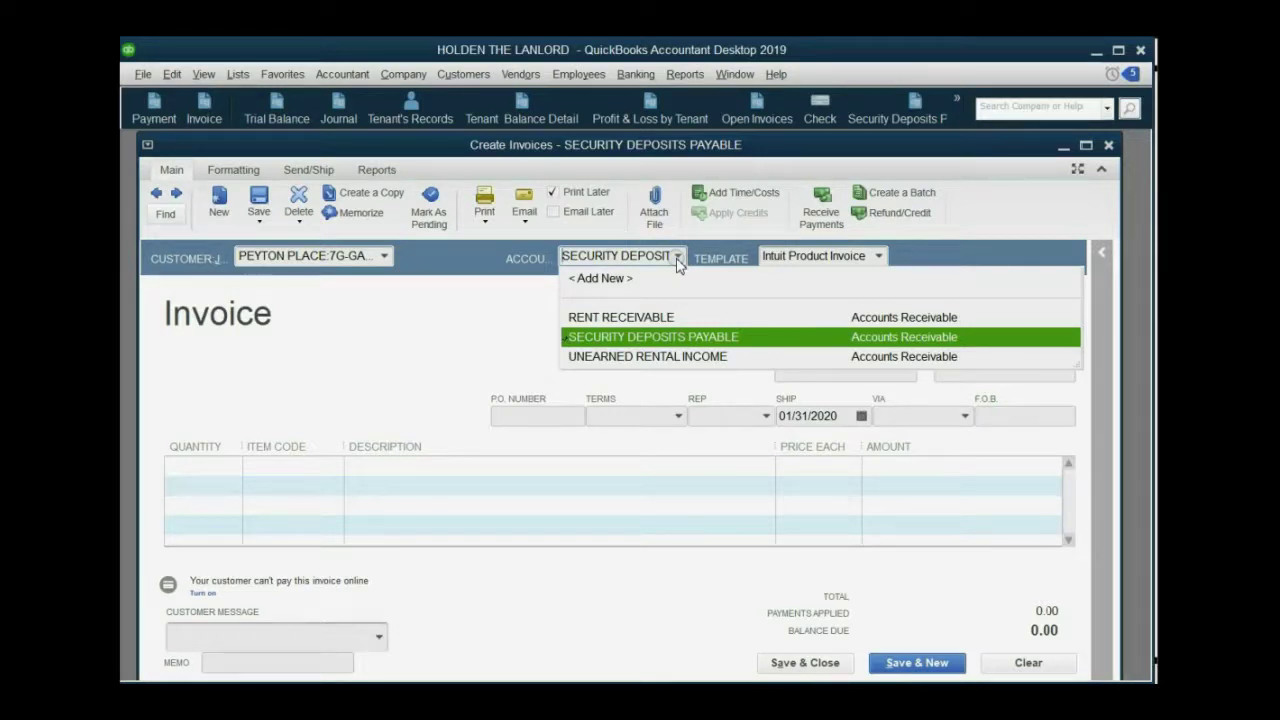
click(658, 357)
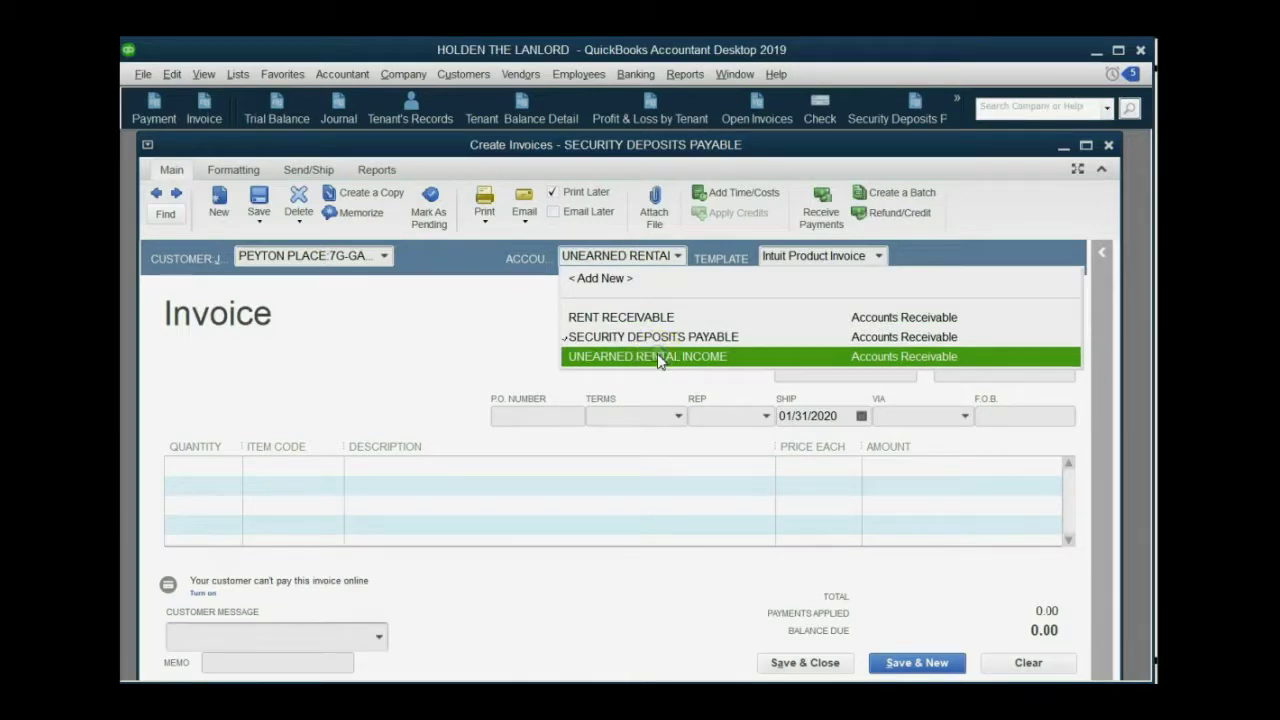
Step: Keep UNEARNED RENTAL INCOME as the account and put RENT DUE on the first line
click(656, 357)
click(592, 331)
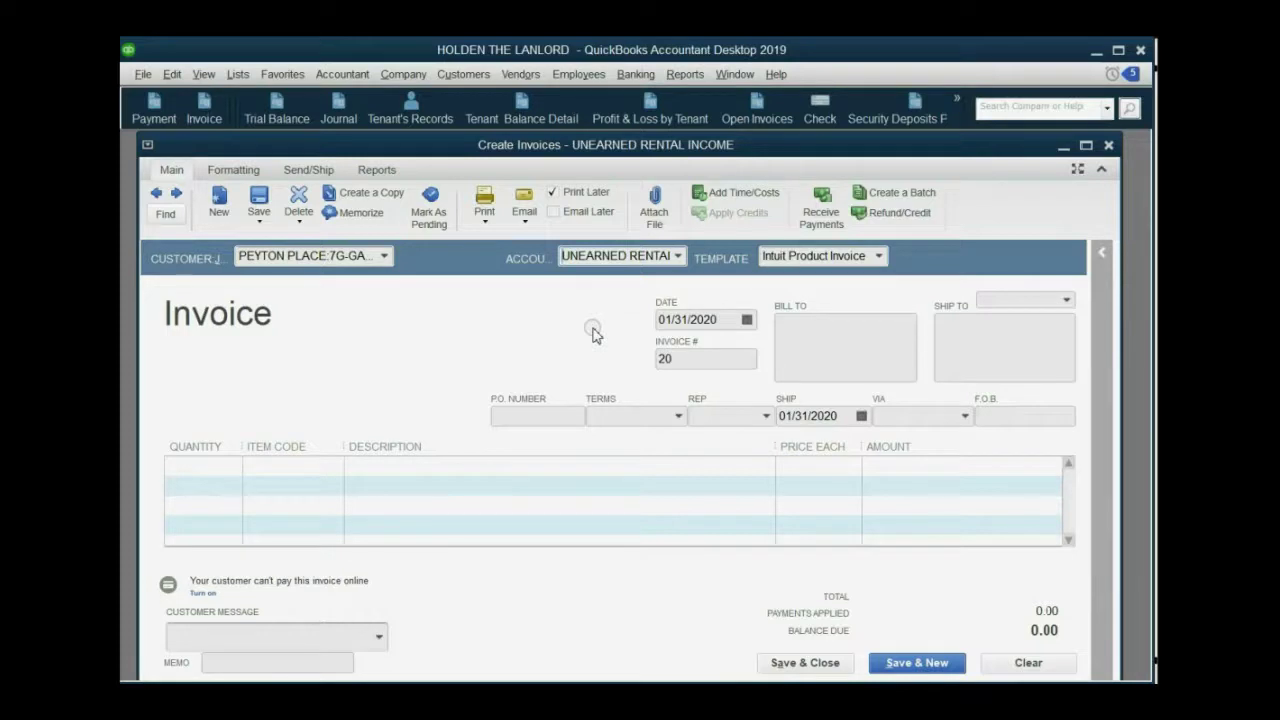
click(314, 465)
click(334, 466)
click(300, 546)
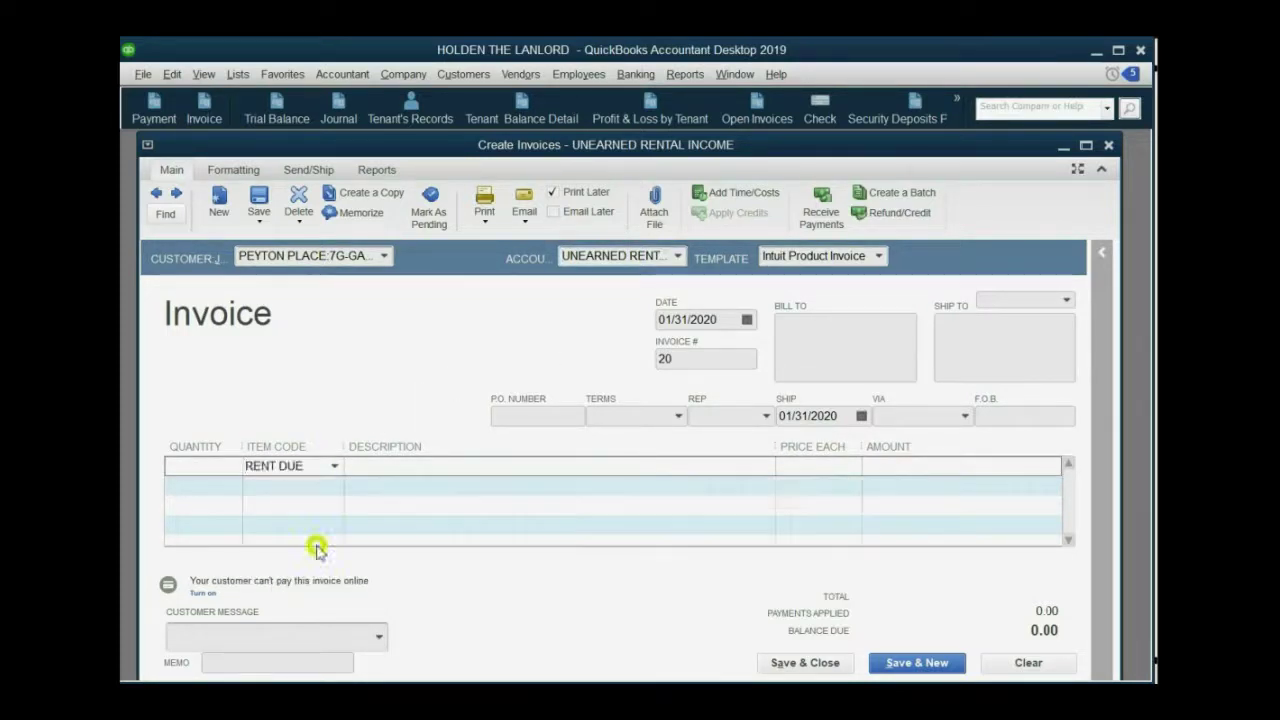
click(924, 468)
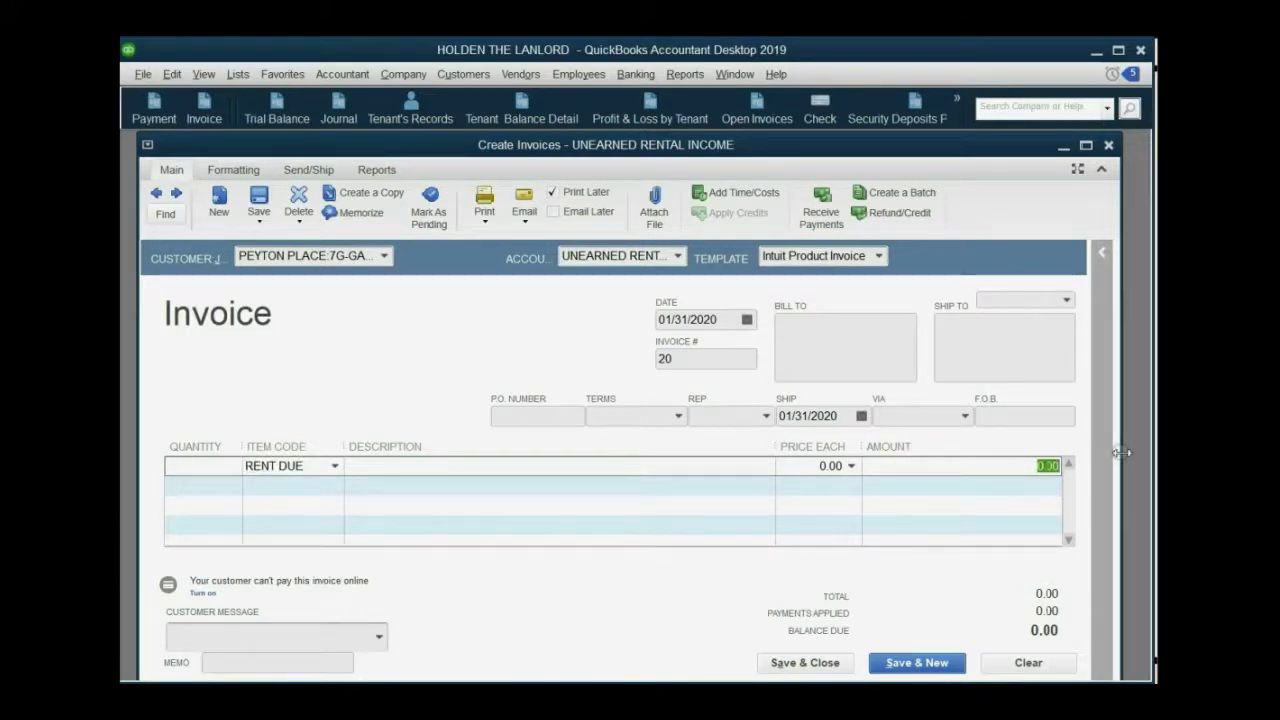
Step: Check the Tenant Balance Detail report, then close it
click(502, 118)
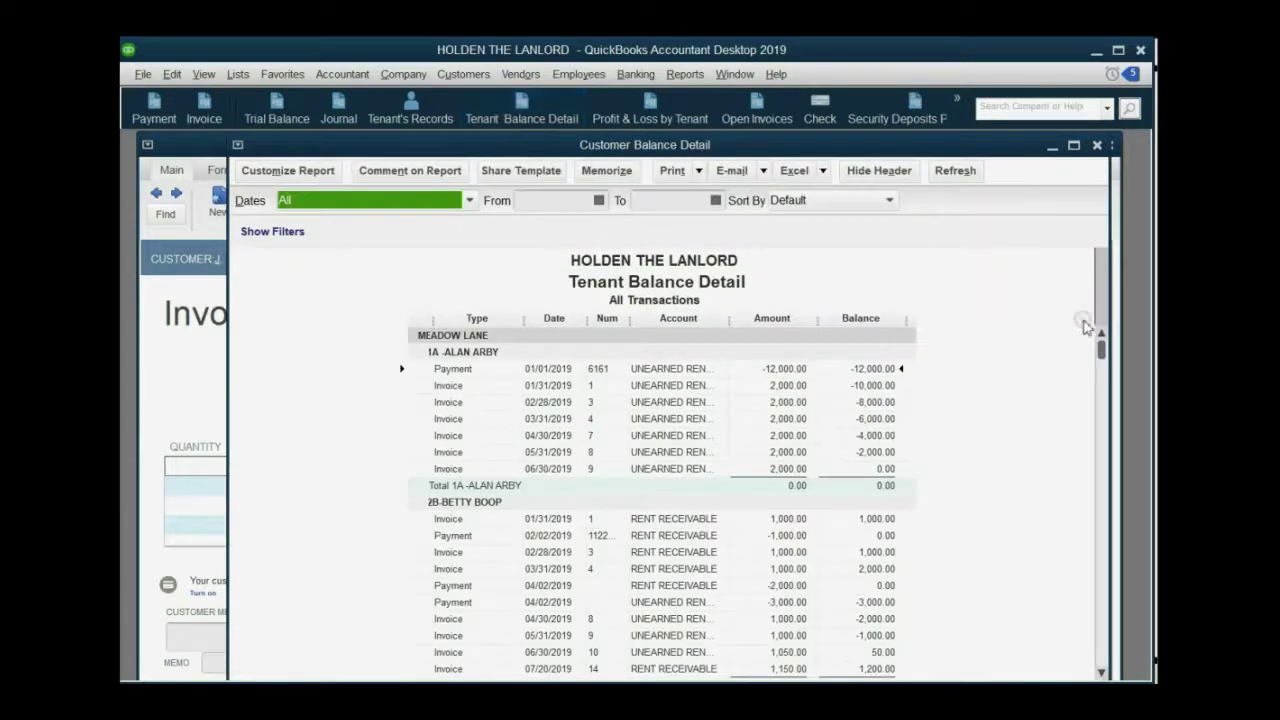
drag(1100, 350, 1078, 676)
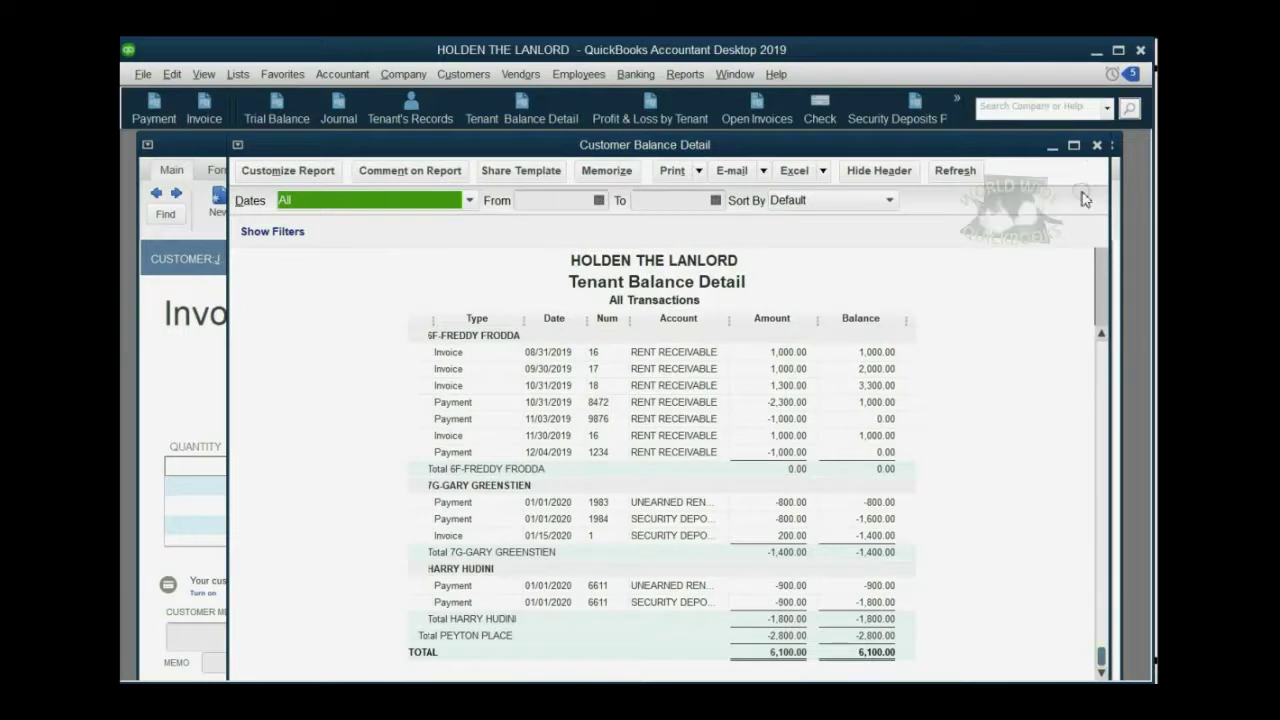
click(1096, 145)
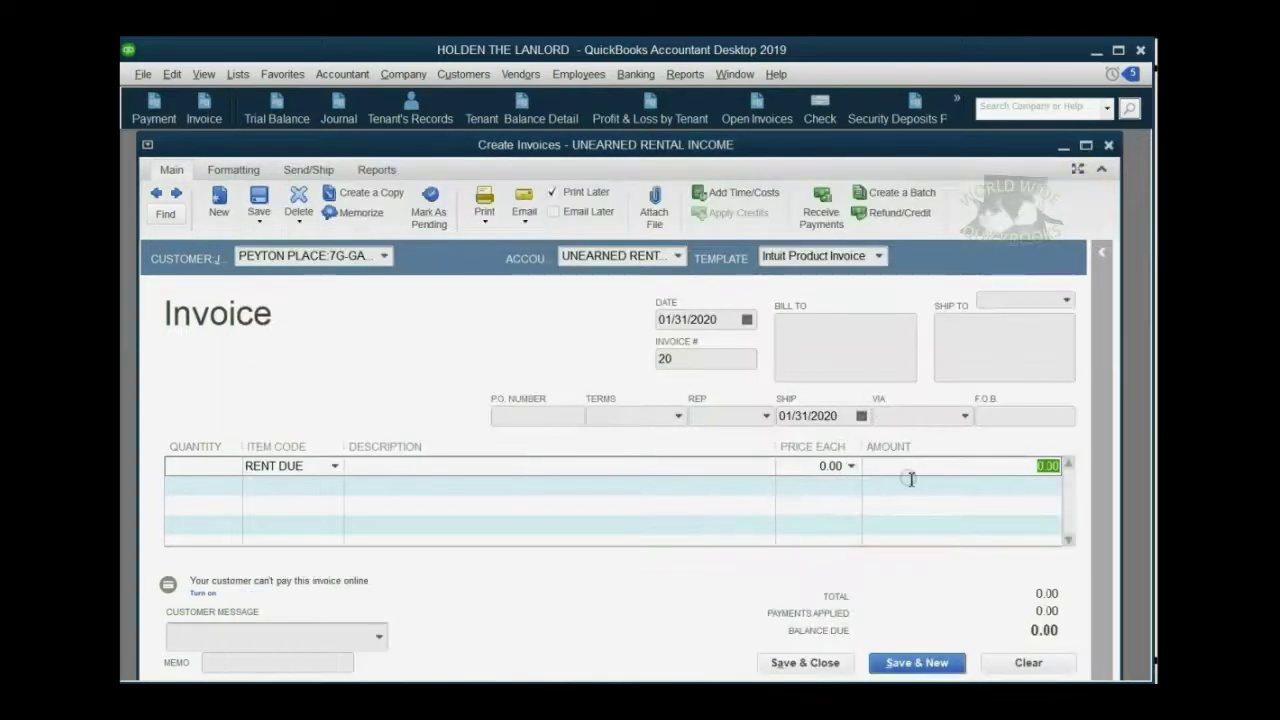
Step: Enter 800.00 as the RENT DUE amount and save the invoice
text(800)
key(Tab)
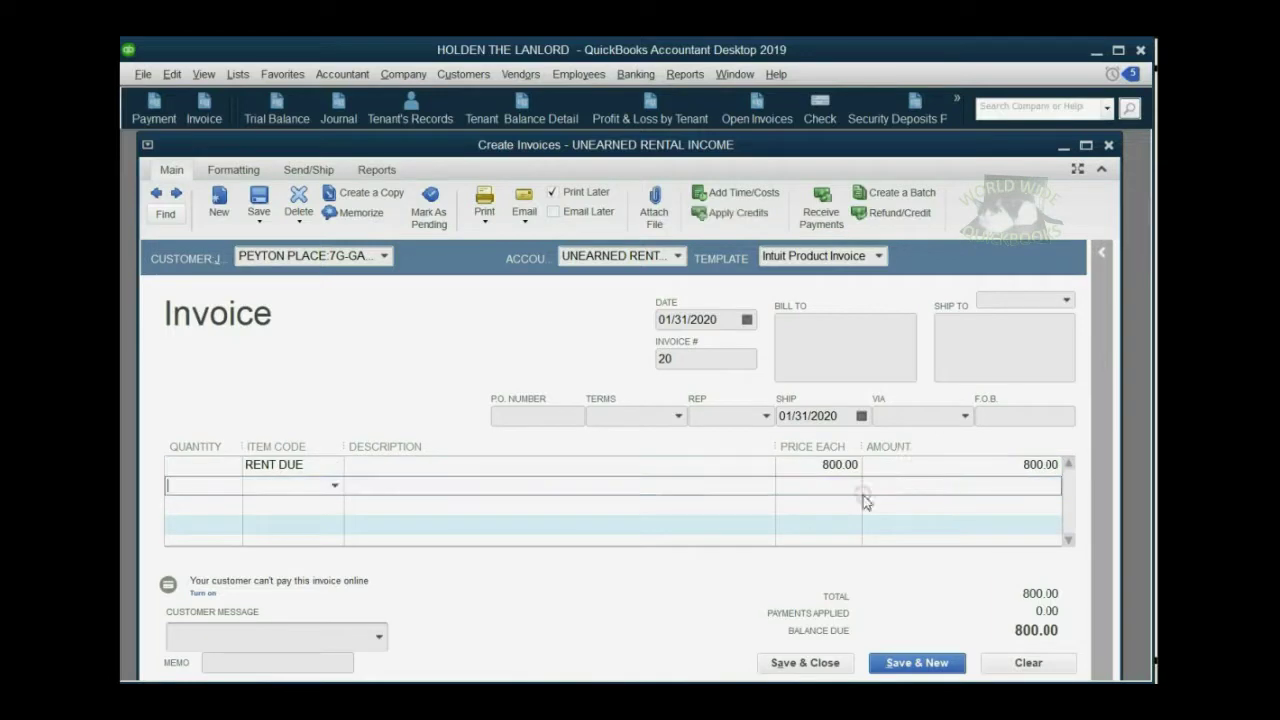
click(812, 663)
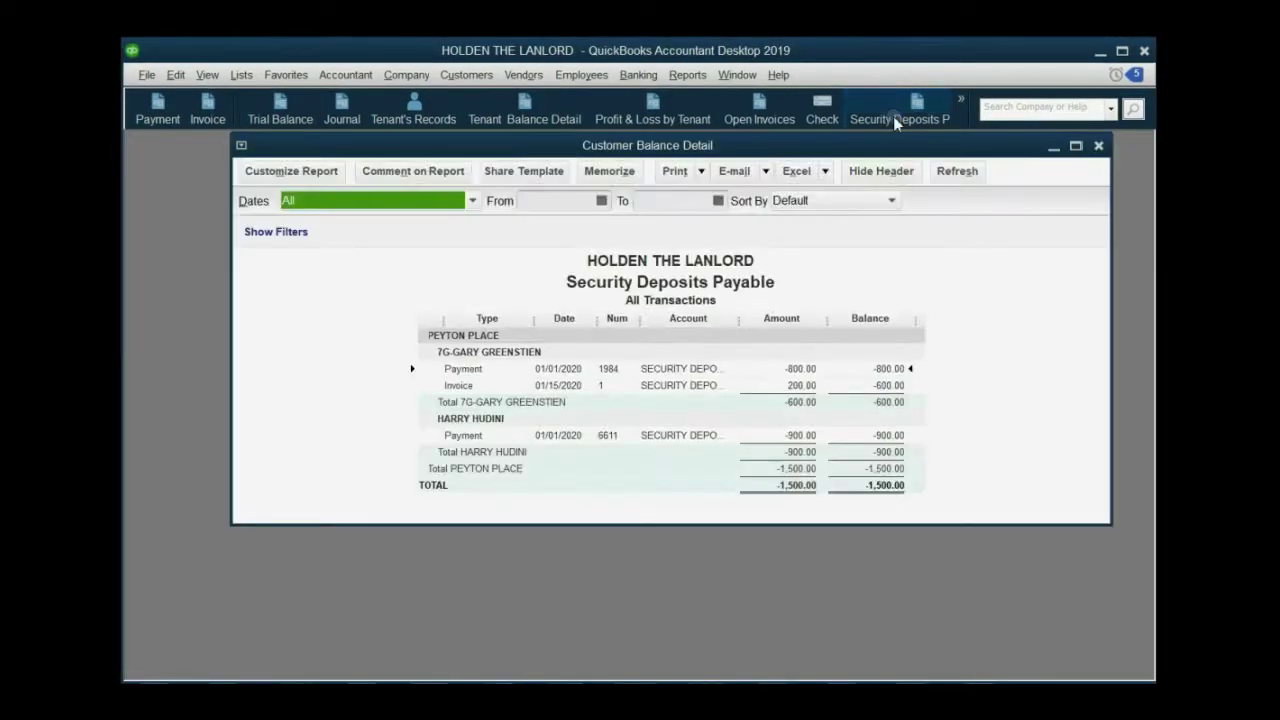
Step: Review the 7G tenant's 200.00 invoice row and -600.00 total, then start a new check
click(893, 387)
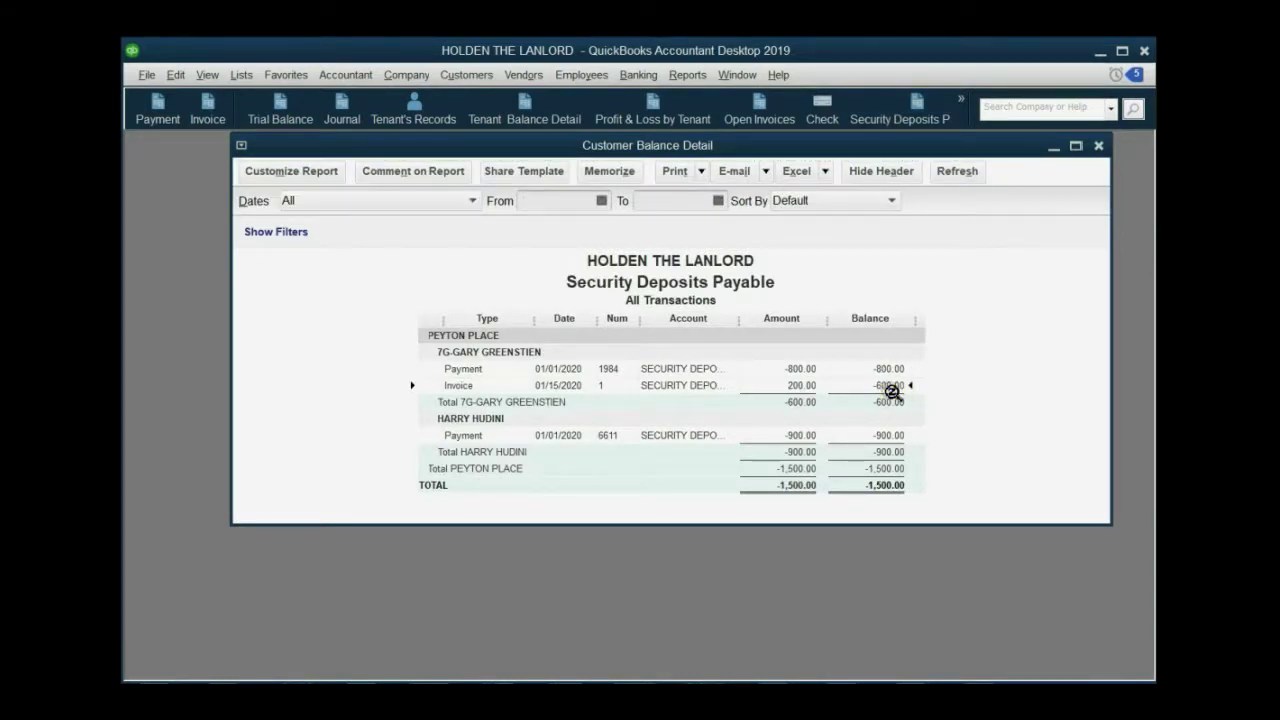
click(900, 404)
click(588, 389)
click(826, 116)
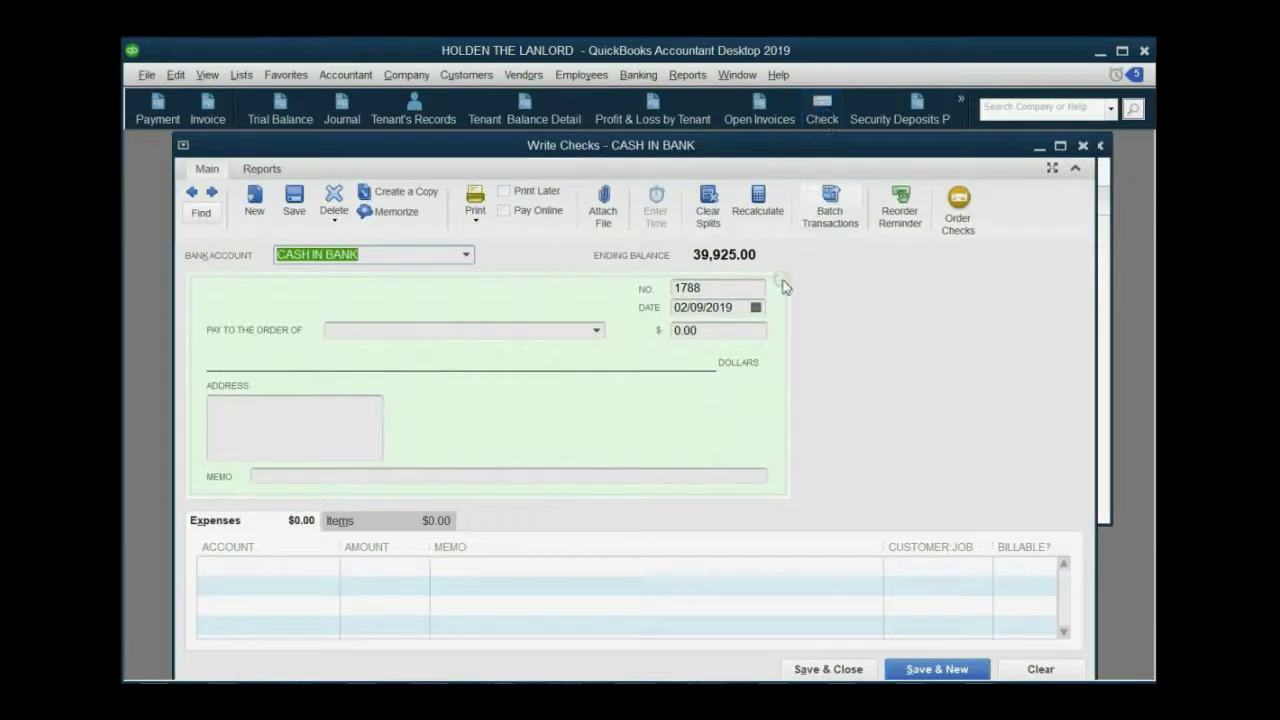
Step: Date the check 01/31/2020
click(756, 306)
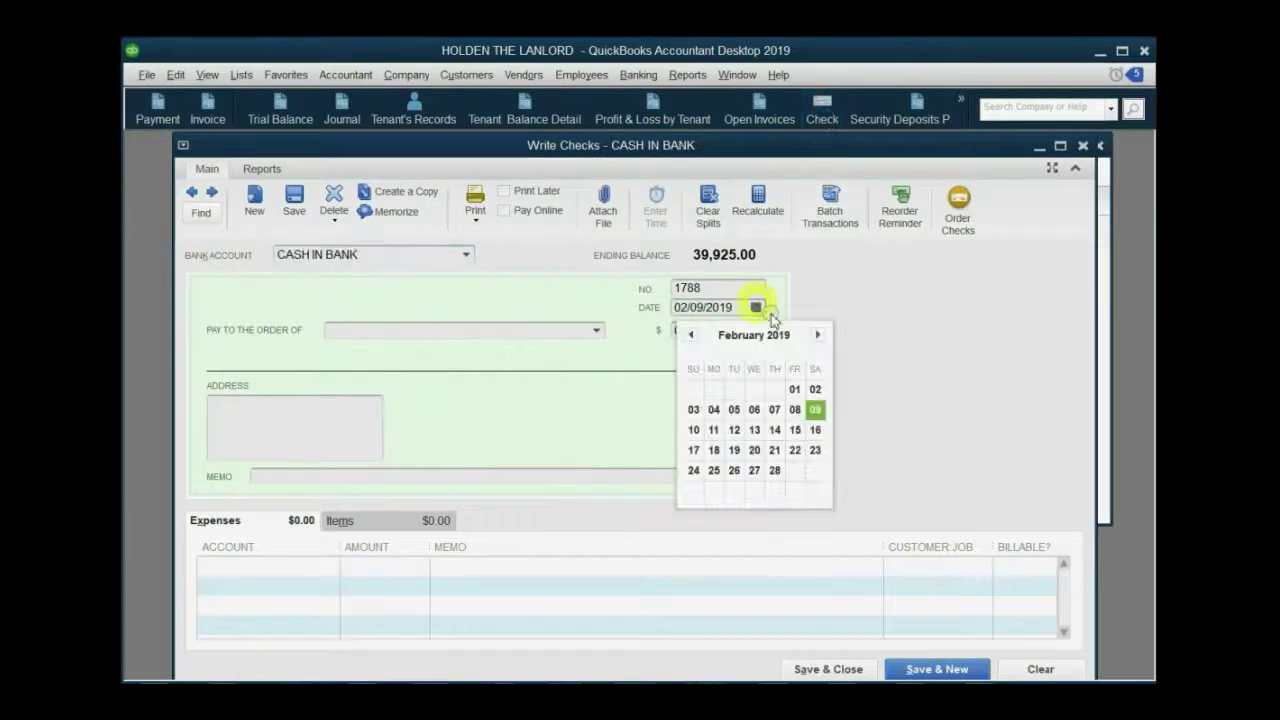
click(818, 334)
click(818, 334)
click(818, 334)
click(818, 334)
click(818, 334)
click(818, 334)
click(819, 334)
click(819, 334)
click(819, 334)
click(819, 334)
click(819, 334)
click(803, 478)
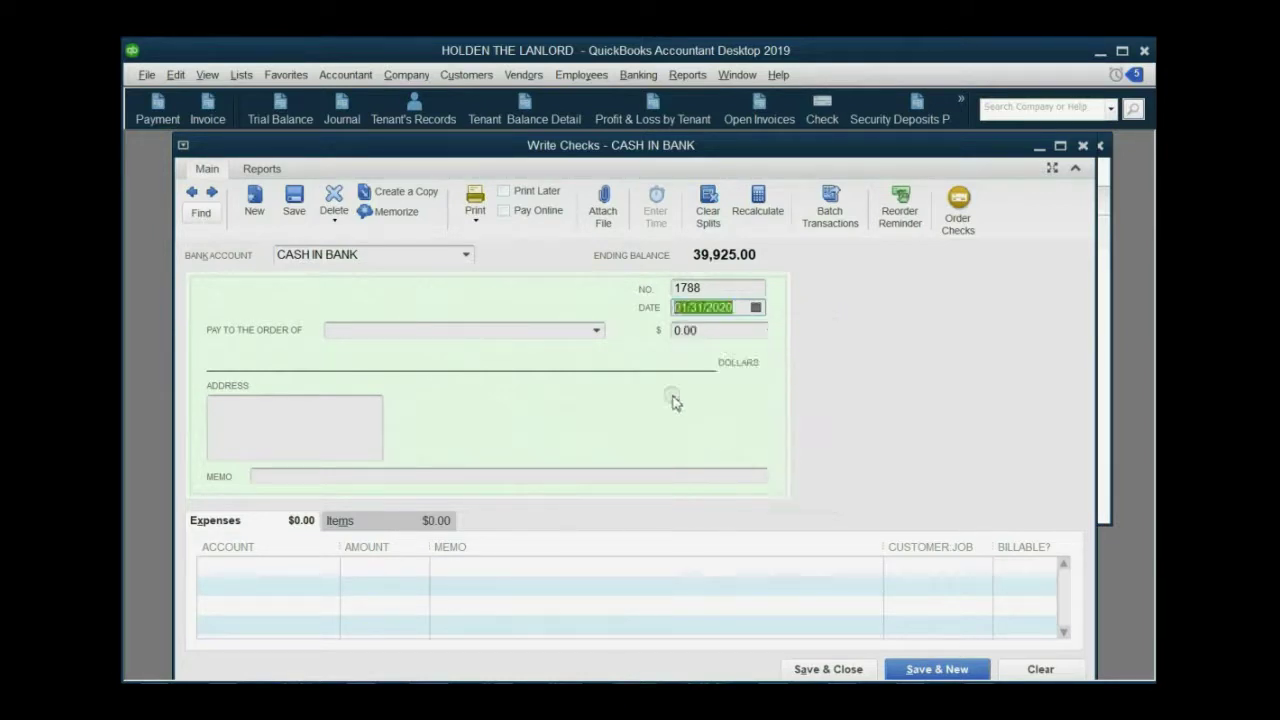
Step: Make the 7G tenant the payee and set the first line's customer to PEYTON PLACE
click(596, 329)
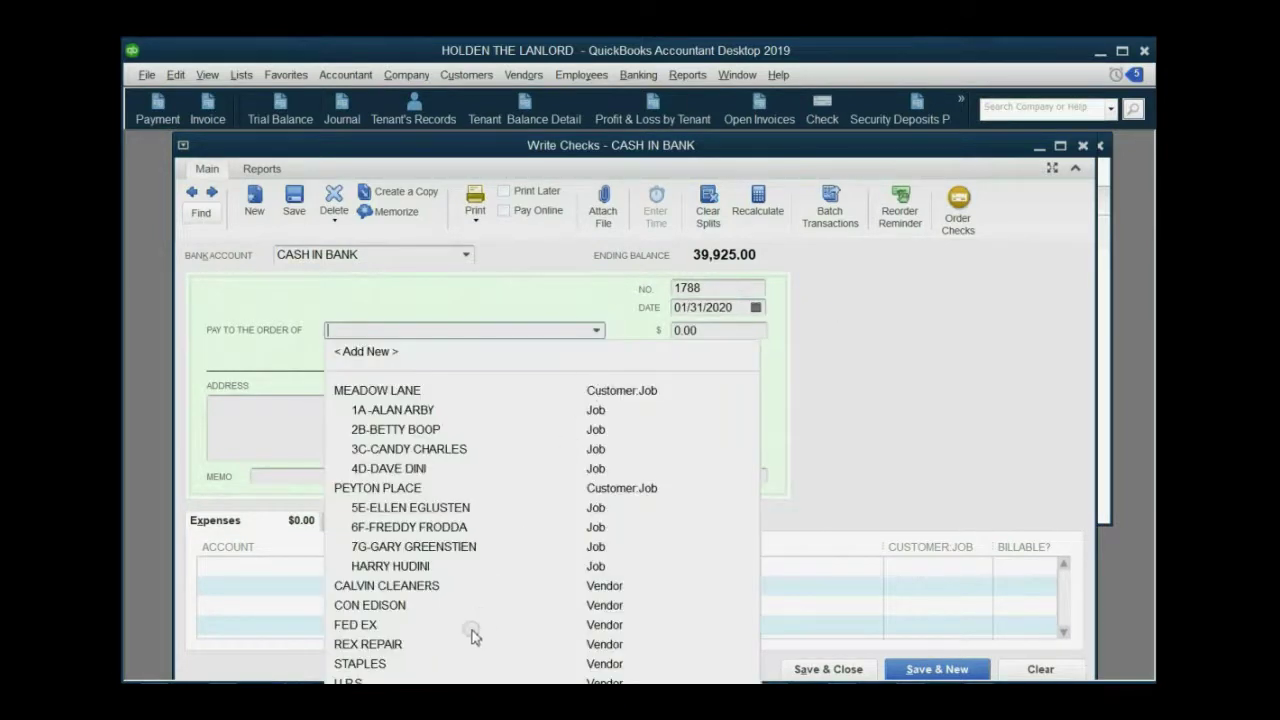
click(469, 547)
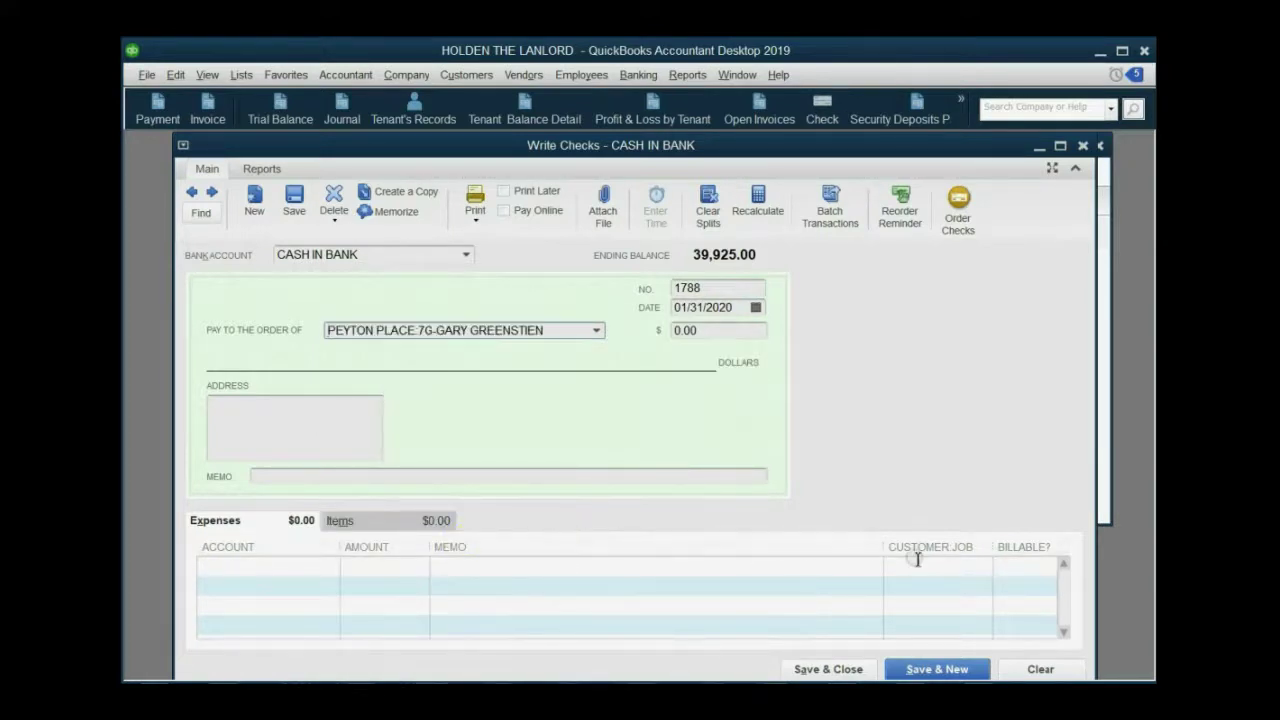
click(916, 560)
click(985, 565)
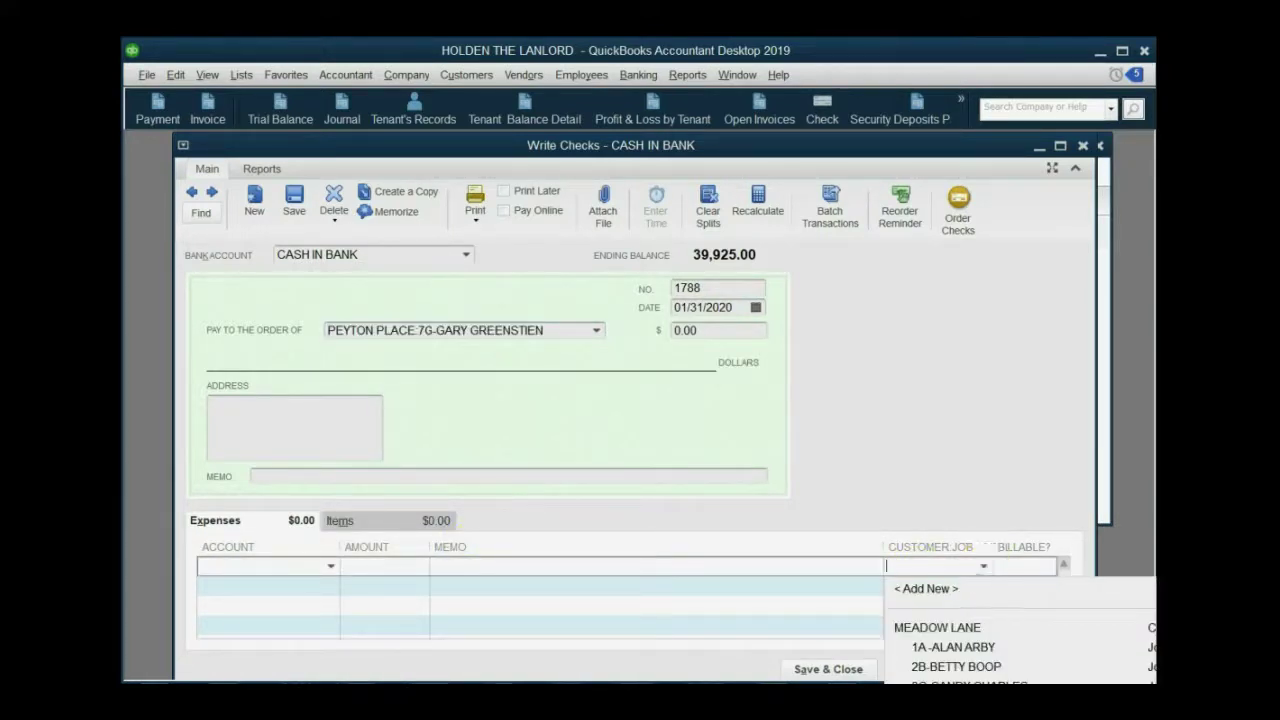
text(p)
key(Tab)
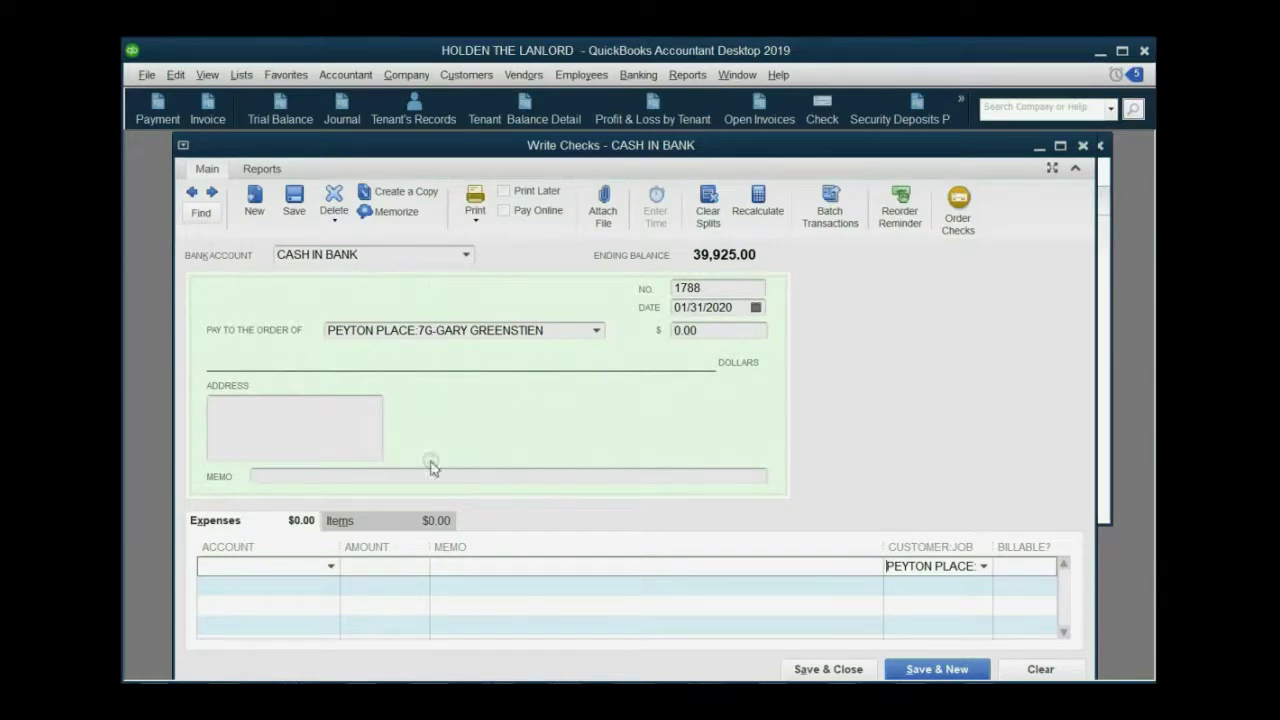
Step: Charge the first expense line to SECURITY DEPOSITS PAYABLE
click(331, 567)
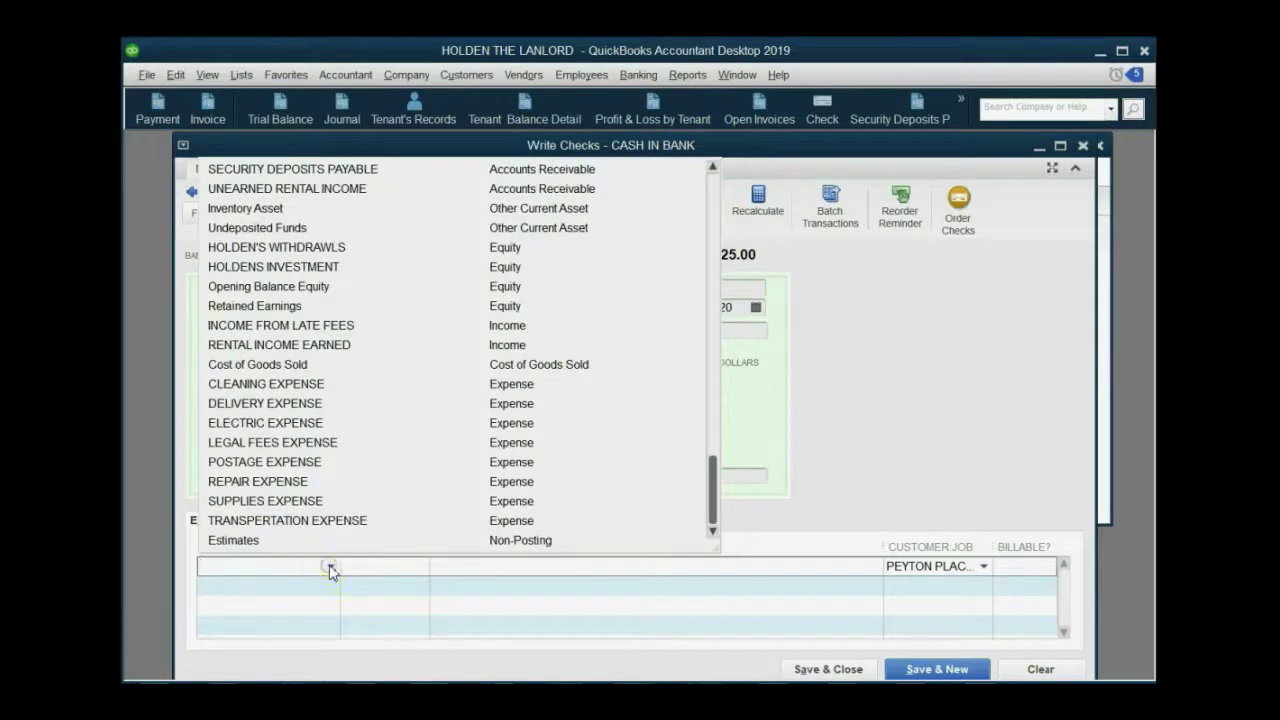
scroll(354, 468, up, 1)
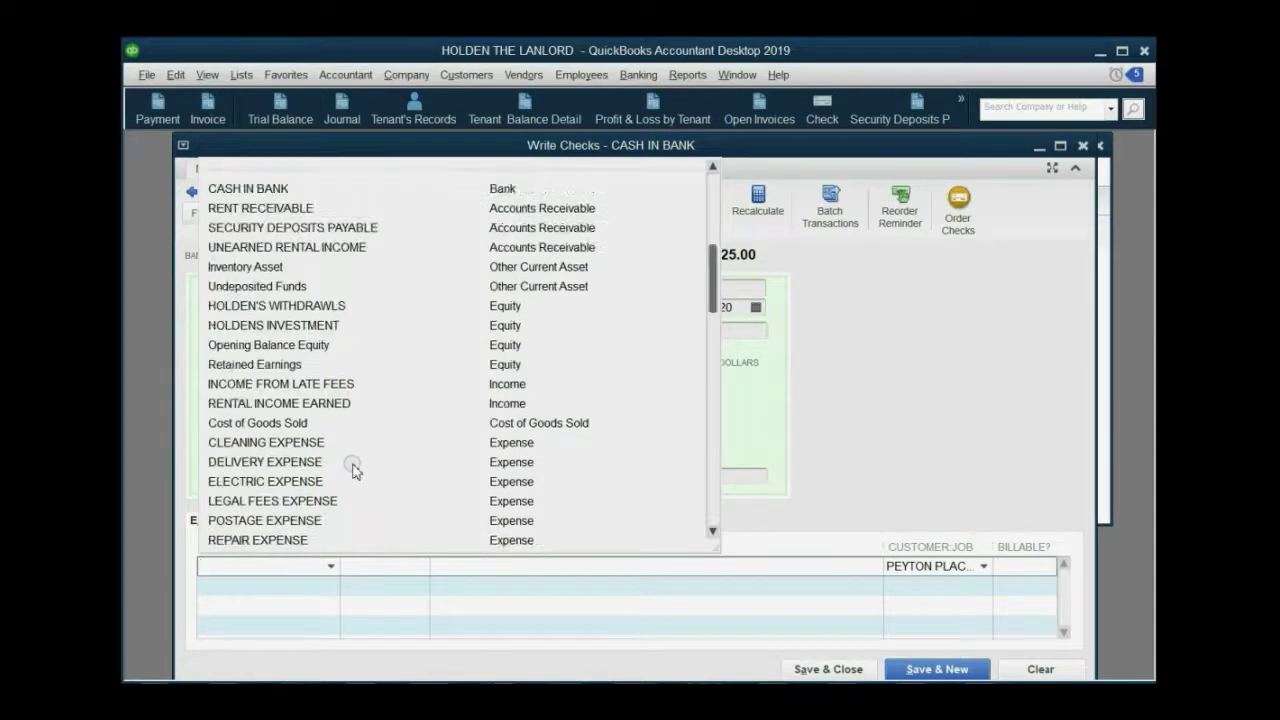
click(316, 232)
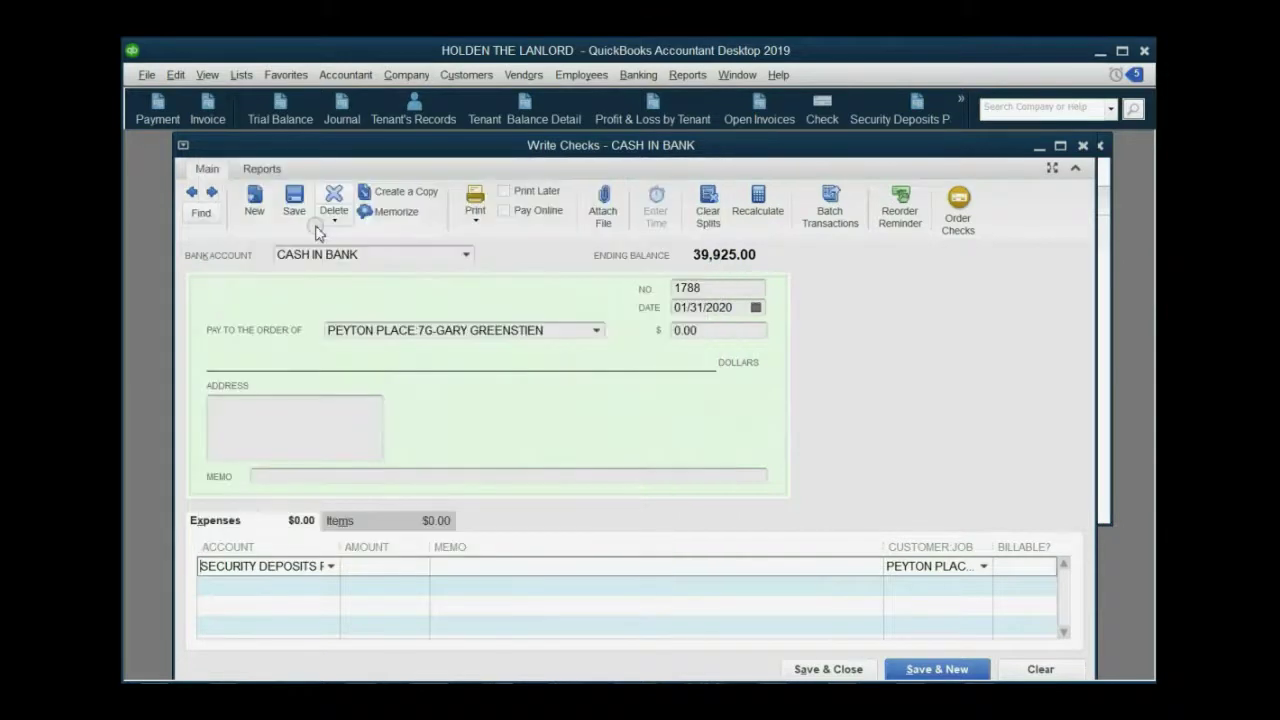
Step: Enter 600.00 as the check amount and save check 1788
click(704, 330)
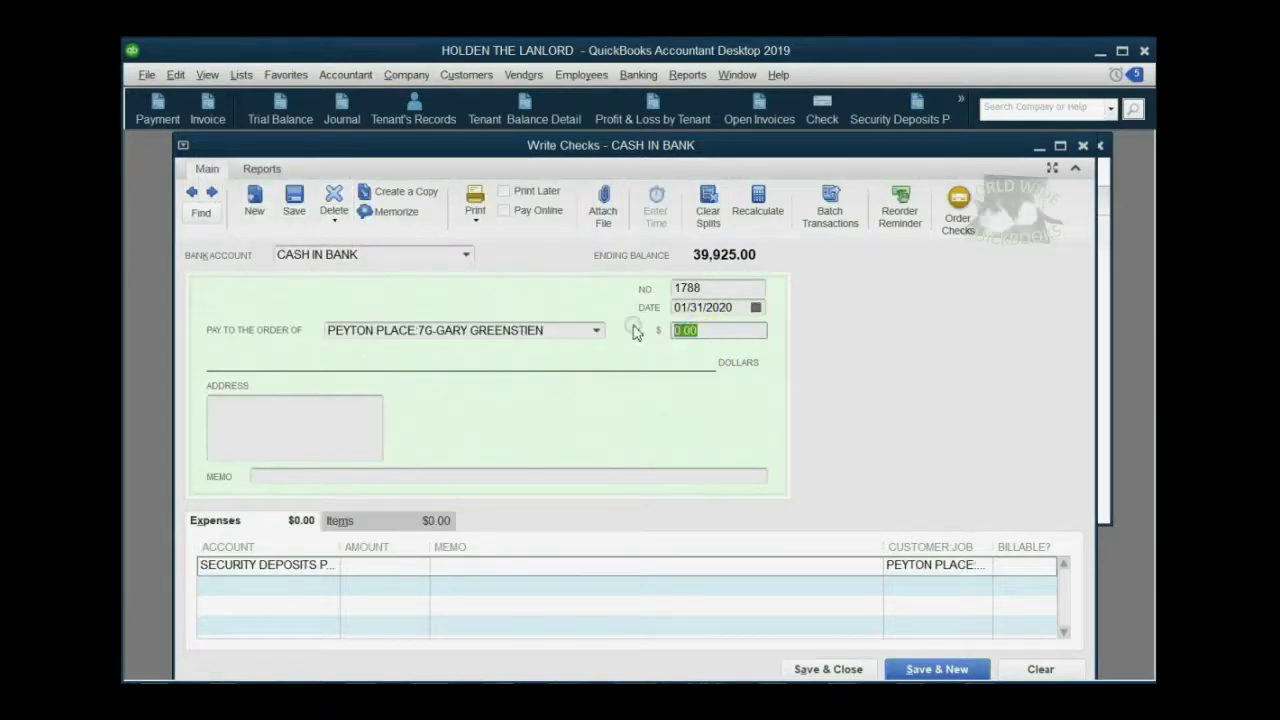
text(600)
key(Tab)
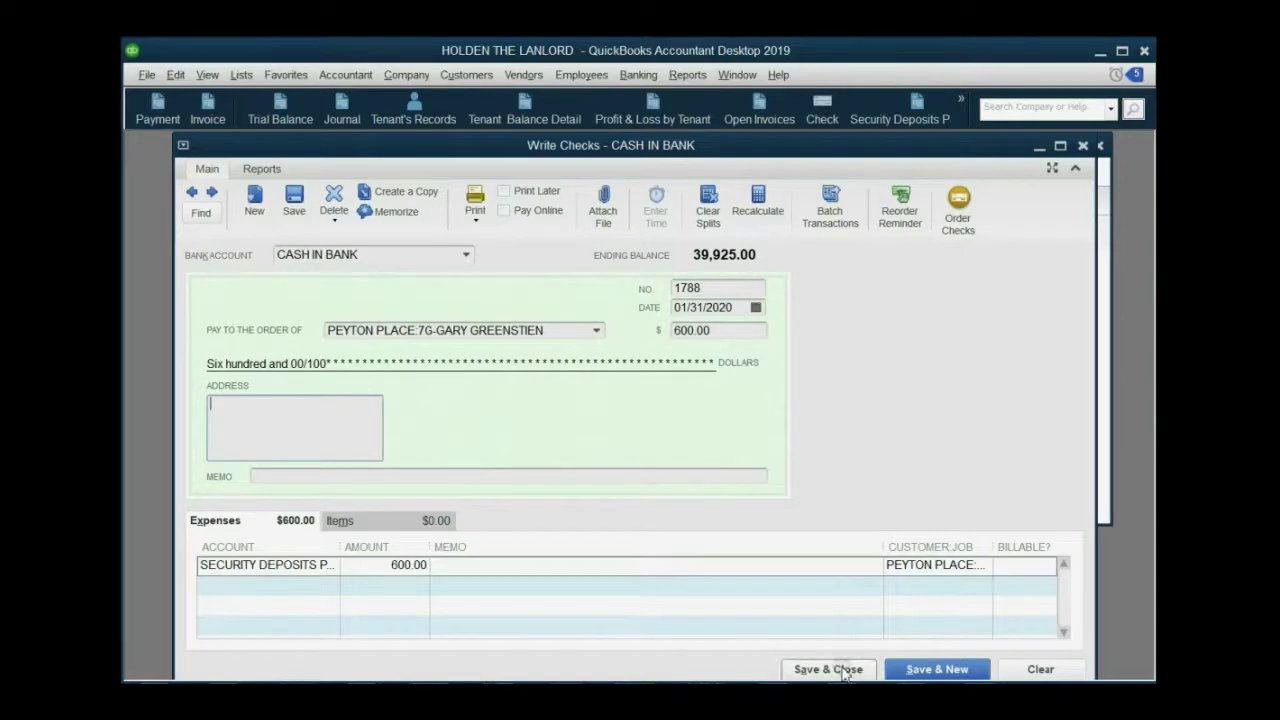
click(466, 477)
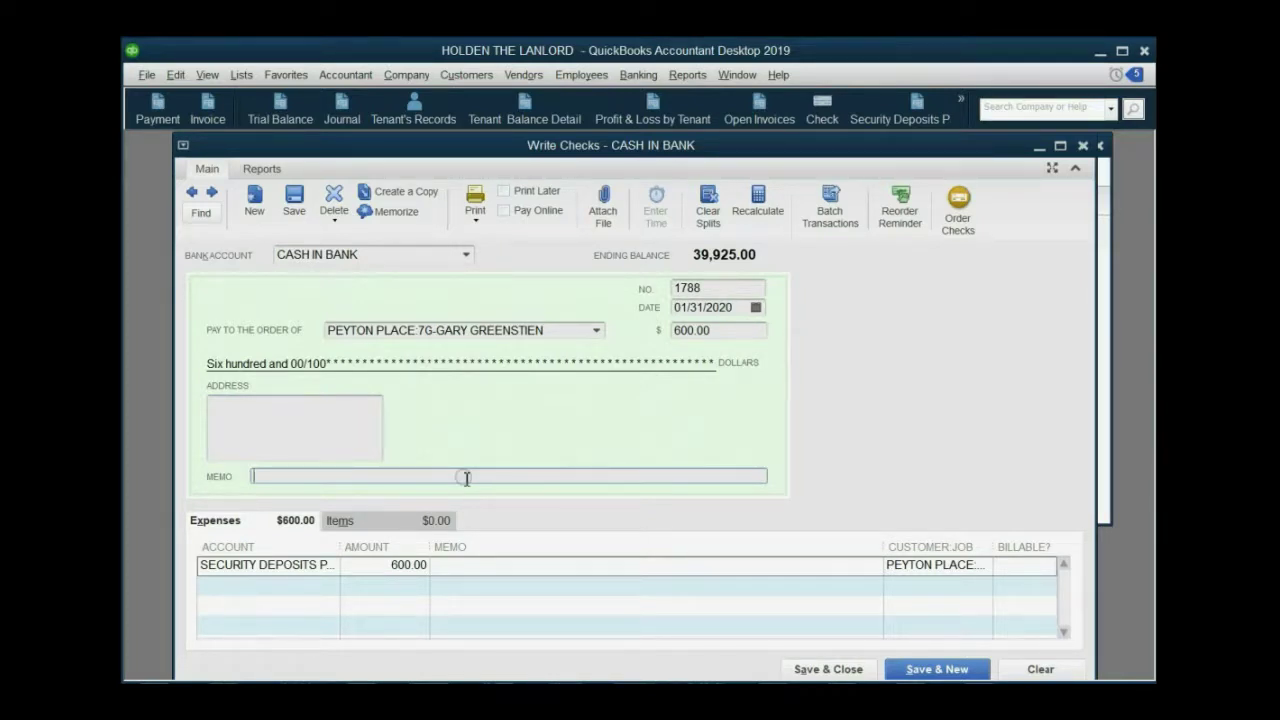
click(800, 670)
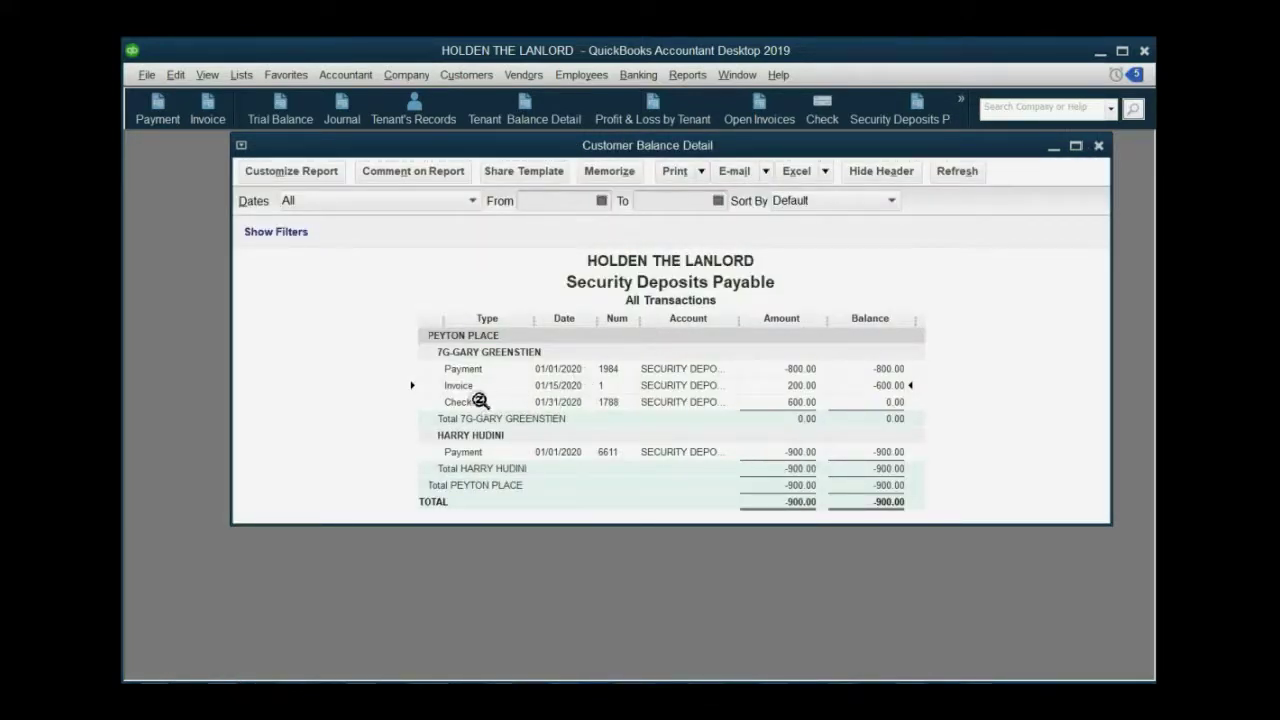
Step: Inspect the new 600.00 check and the 7G tenant's deposit total in the report
click(470, 402)
click(891, 421)
click(546, 407)
Step: Open the Rent Balances report and inspect the 7G tenant's total and -800.00 payment
click(956, 103)
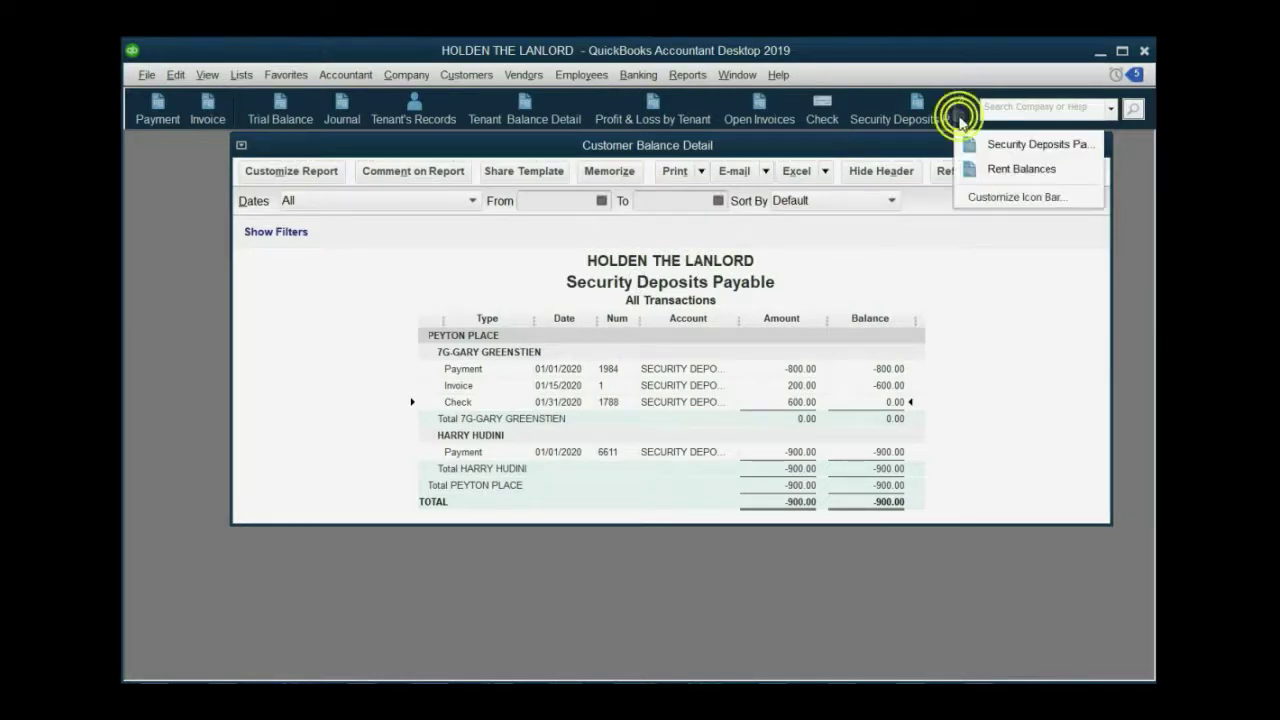
click(983, 168)
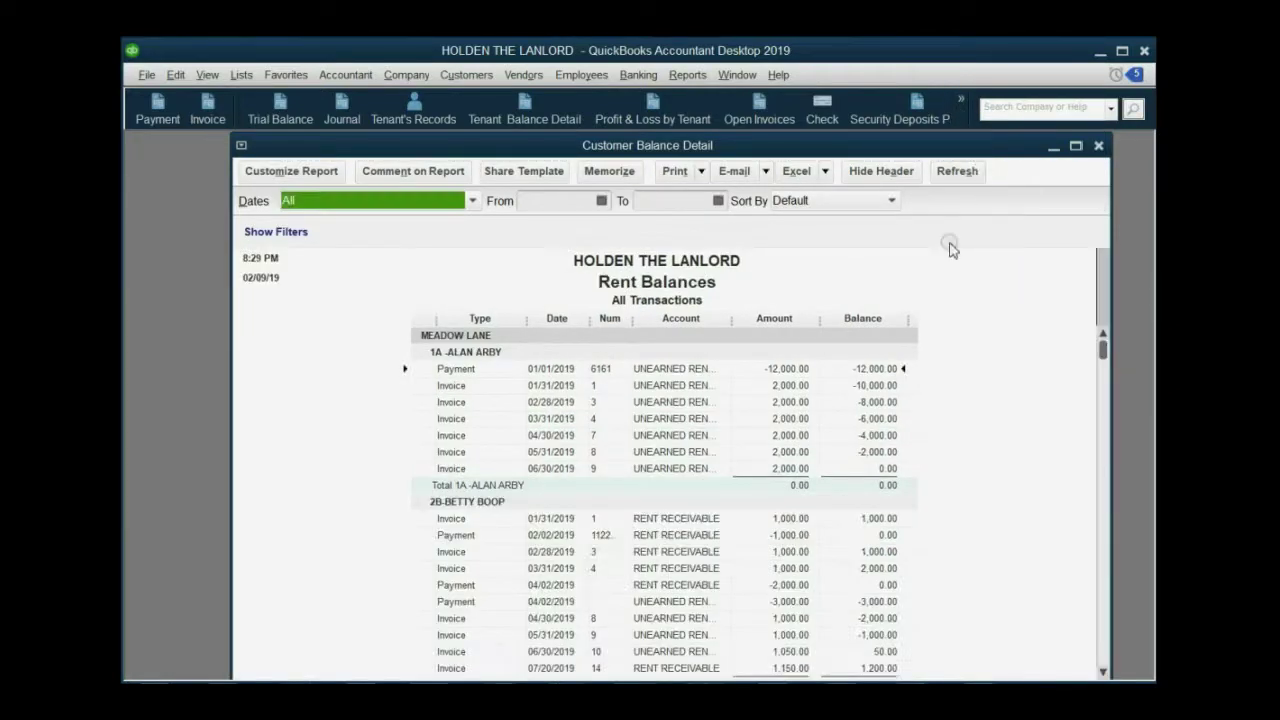
scroll(940, 340, down, 10)
scroll(937, 377, down, 10)
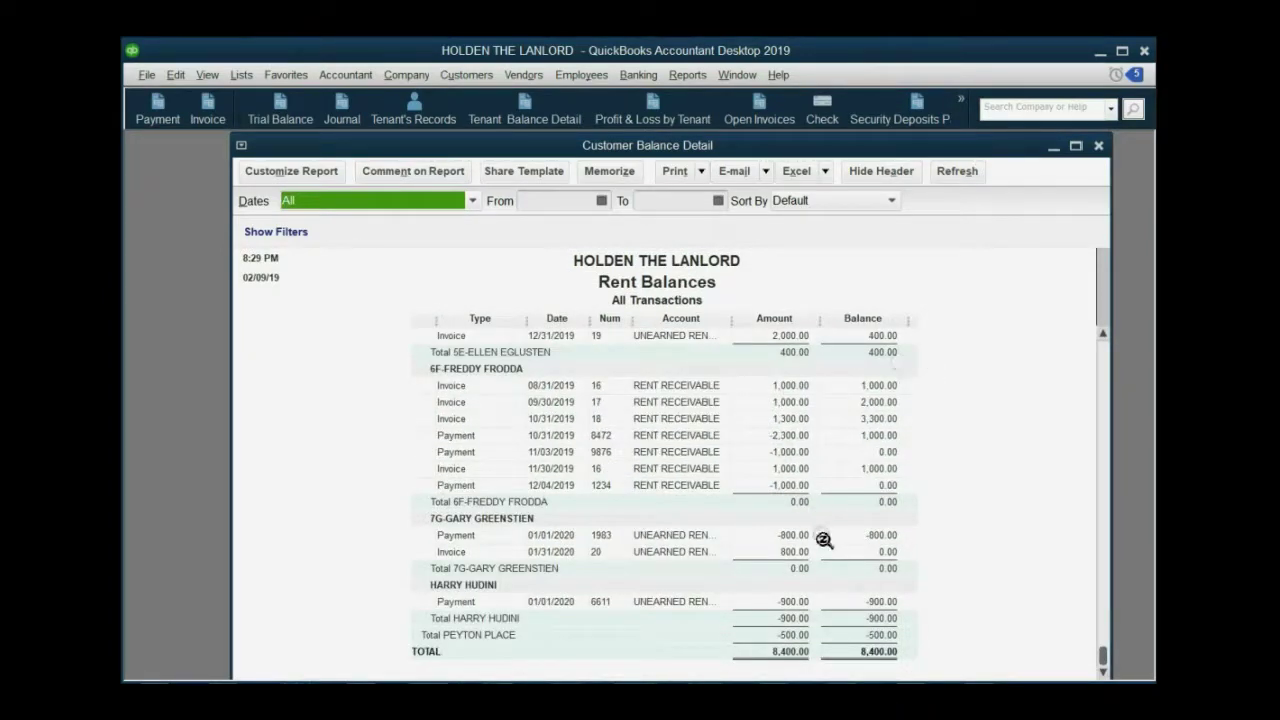
click(797, 570)
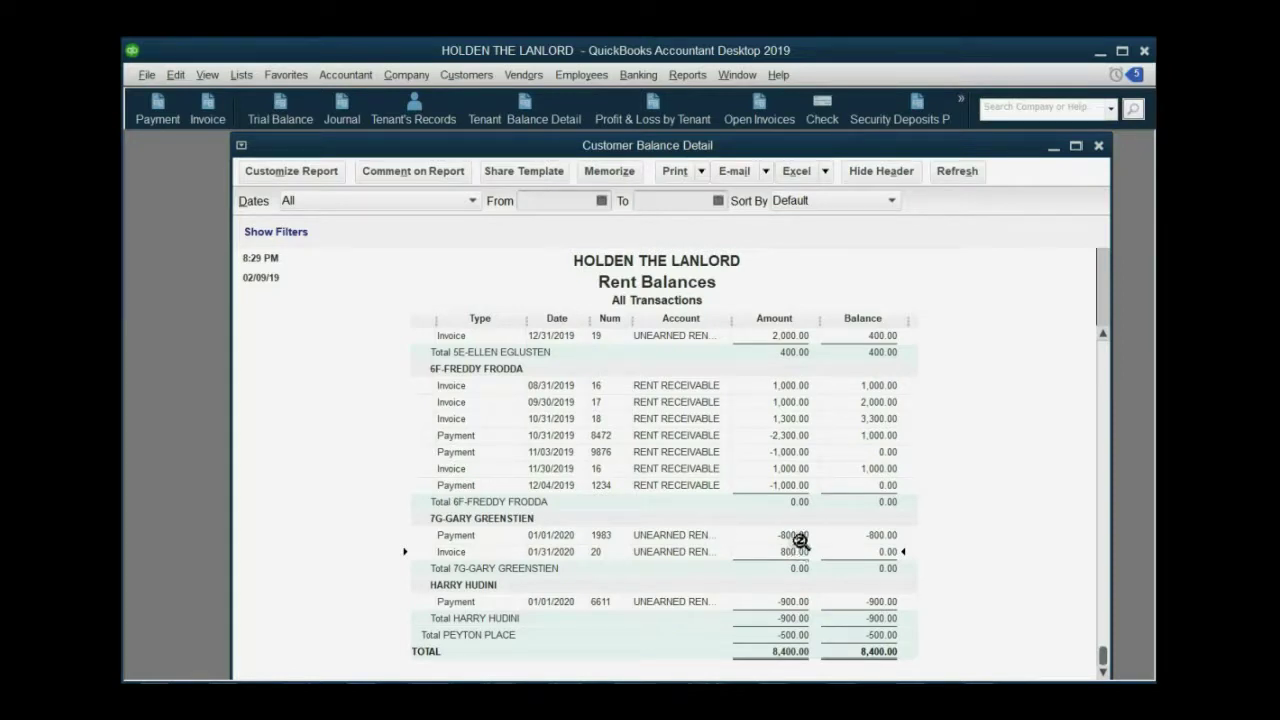
click(798, 537)
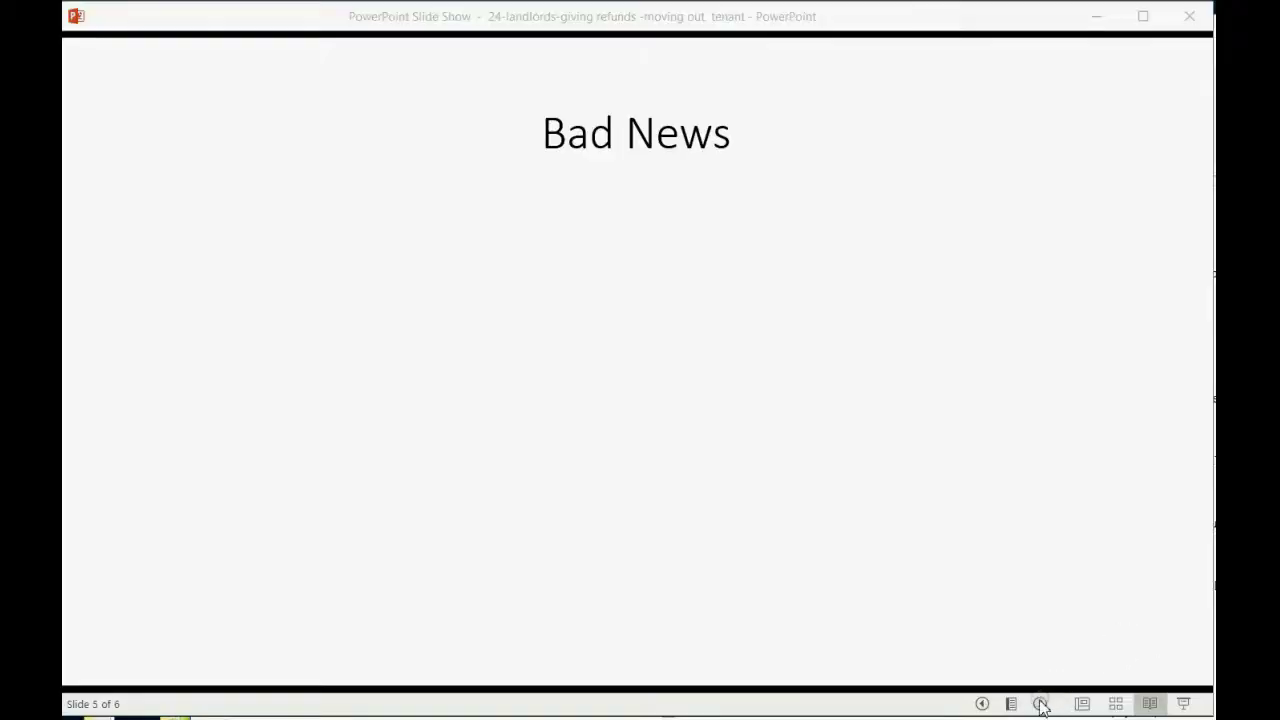
Step: Reveal the Bad News explanation, apology, January invoice warning and health hazard bullets
click(1041, 705)
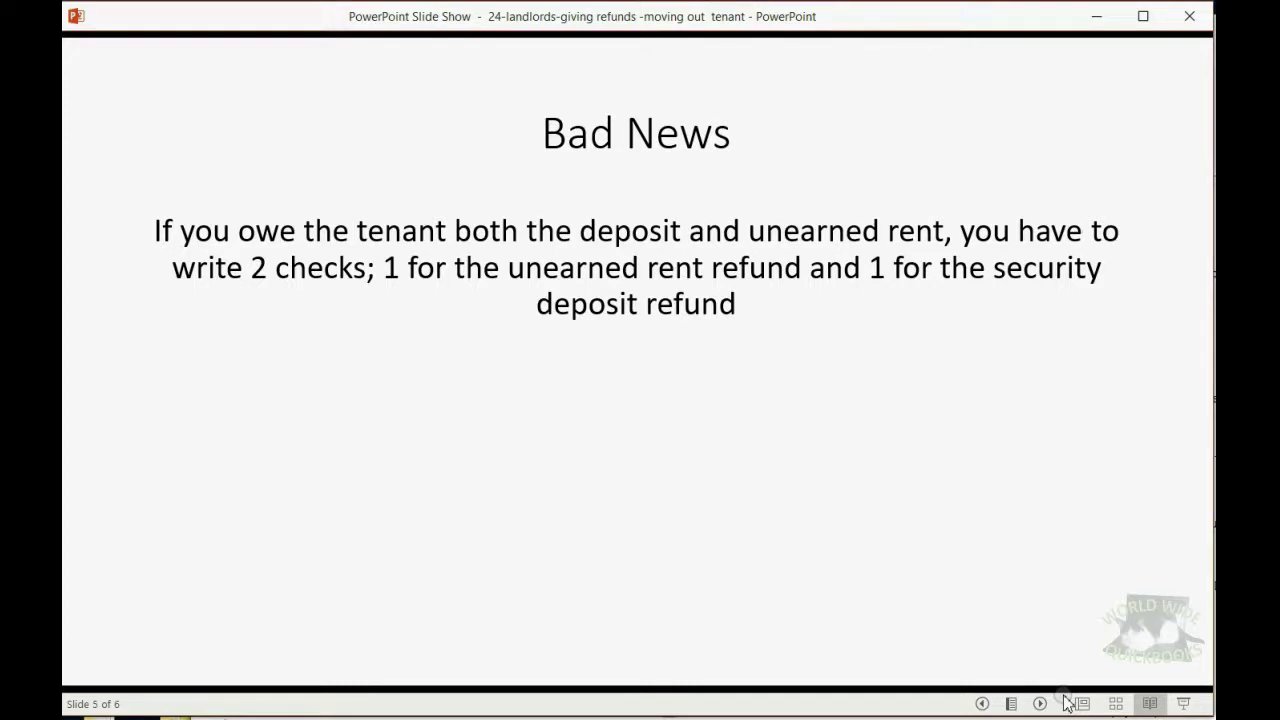
key(Right)
key(Right)
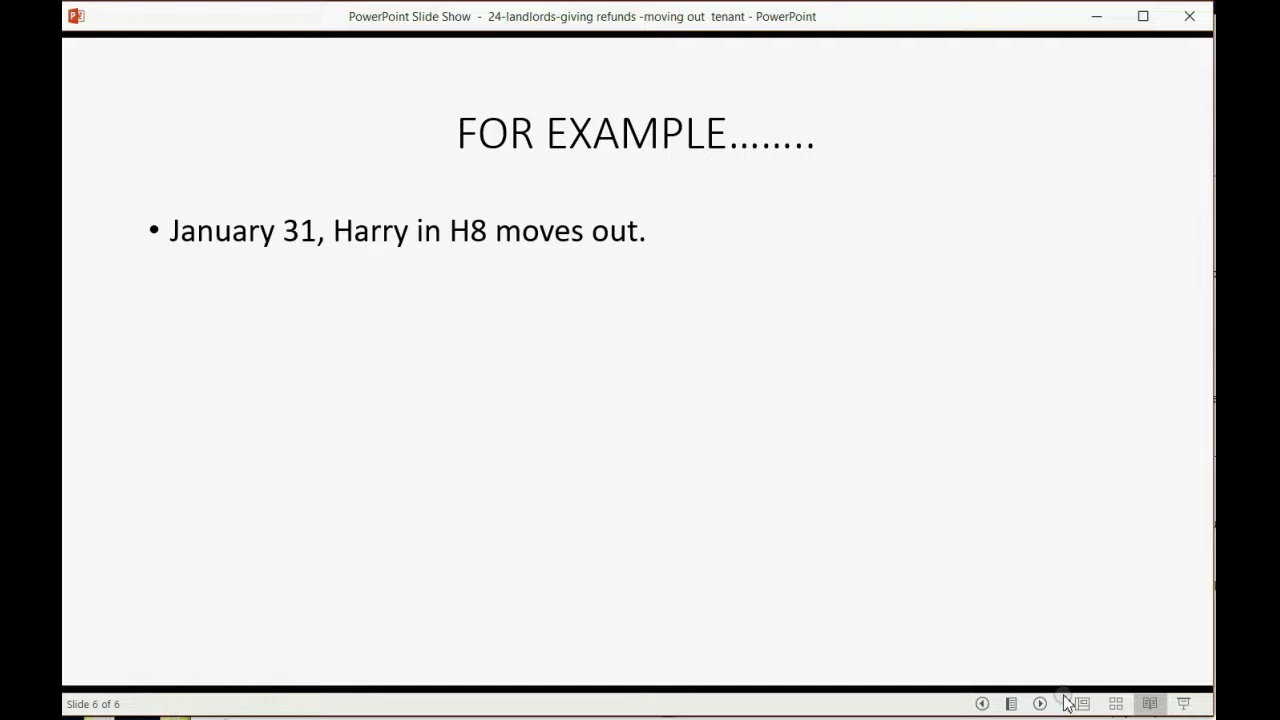
key(Right)
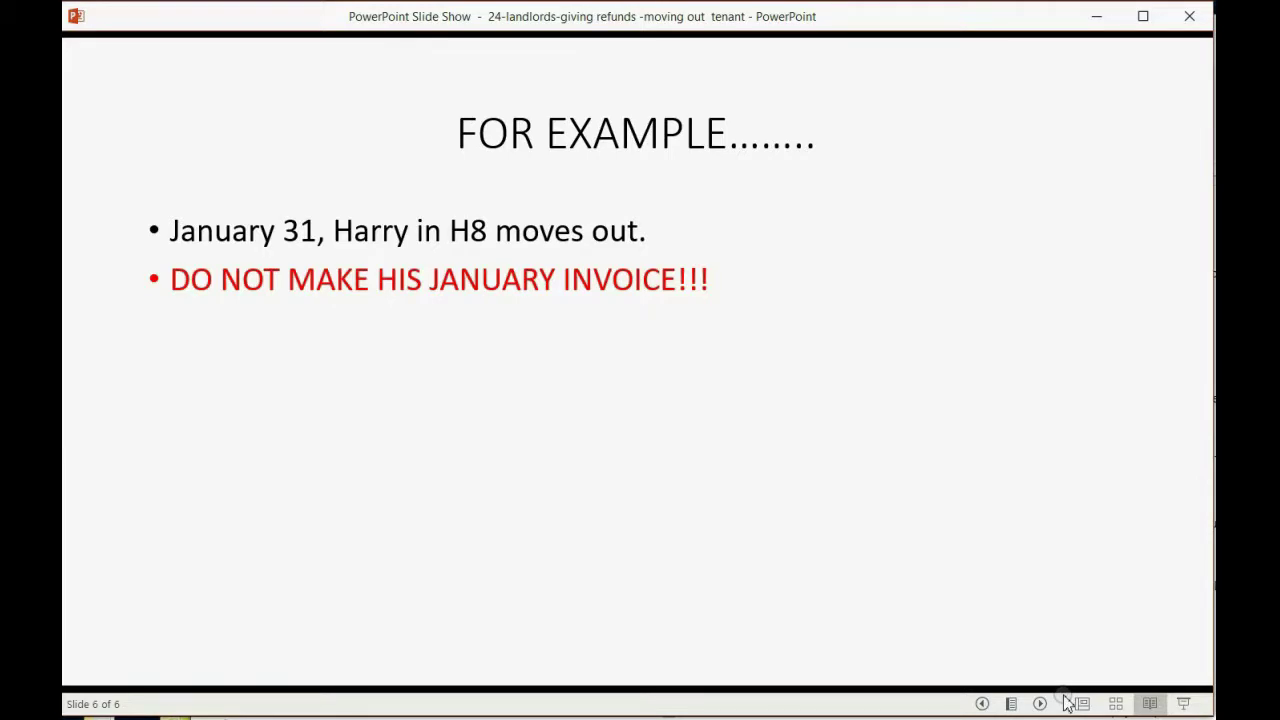
key(Right)
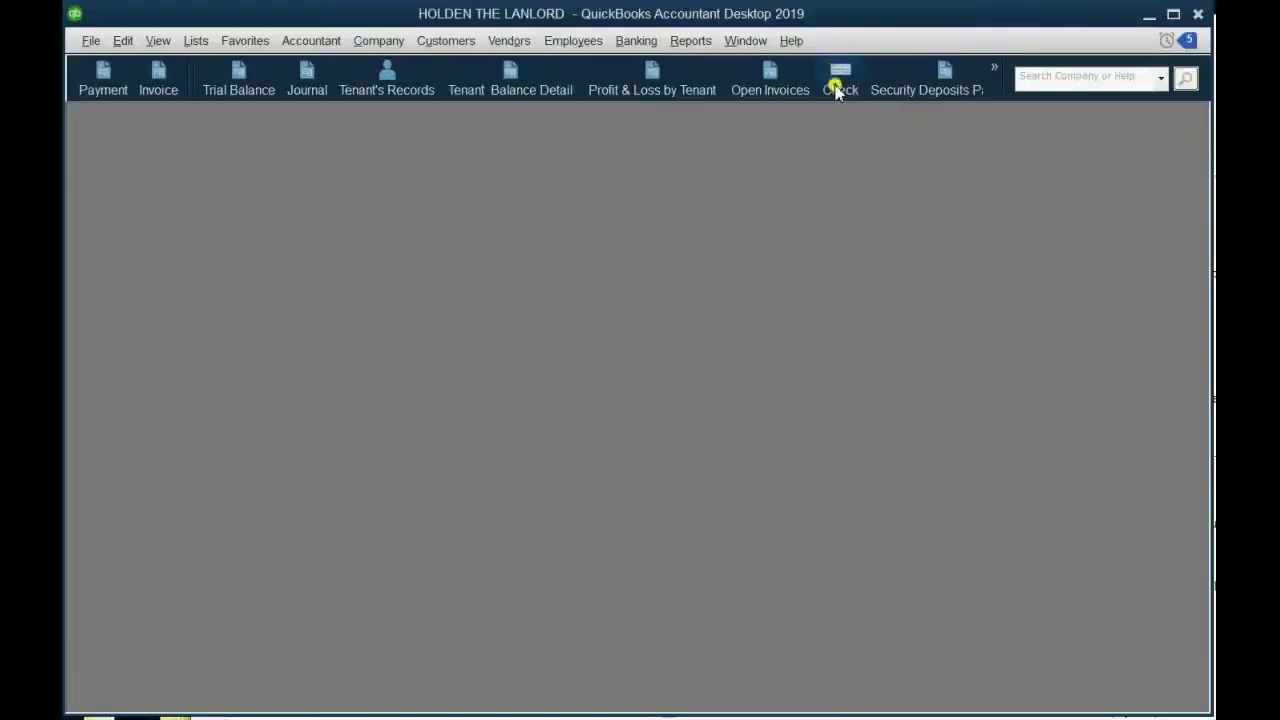
Step: Start a new check to the departing Peyton Place tenant with Peyton Place as the line customer
click(836, 84)
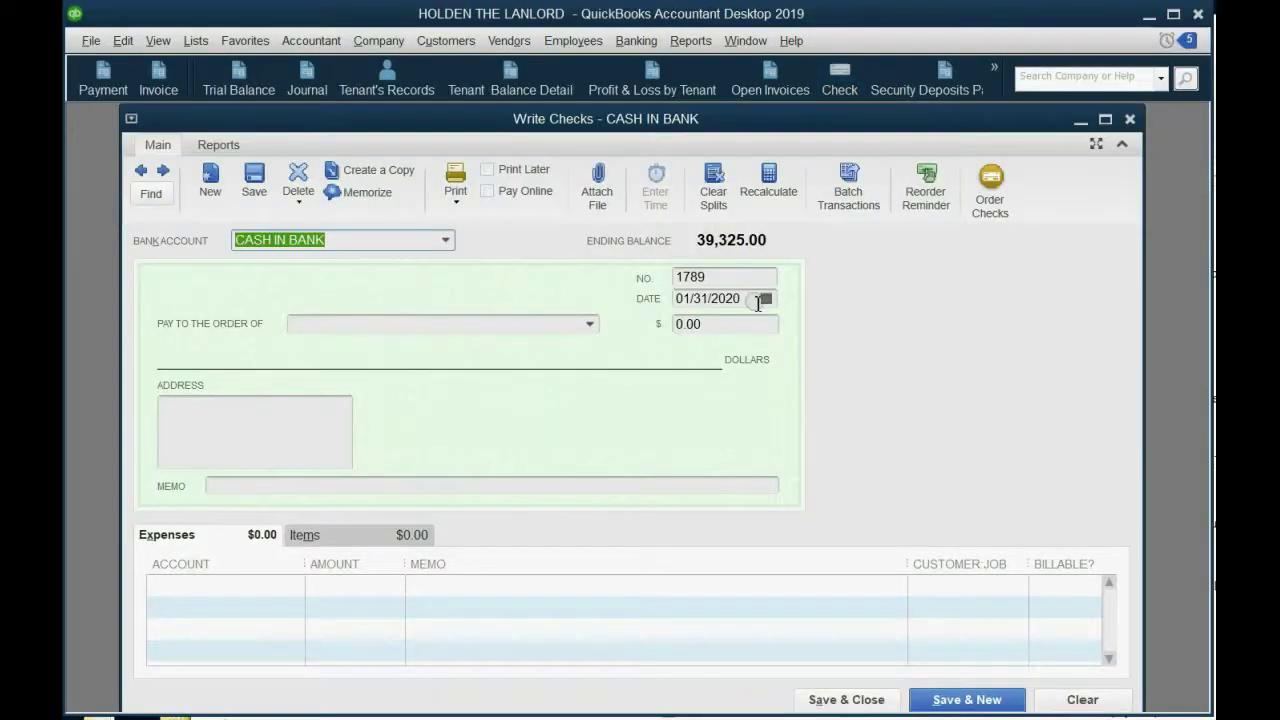
click(755, 300)
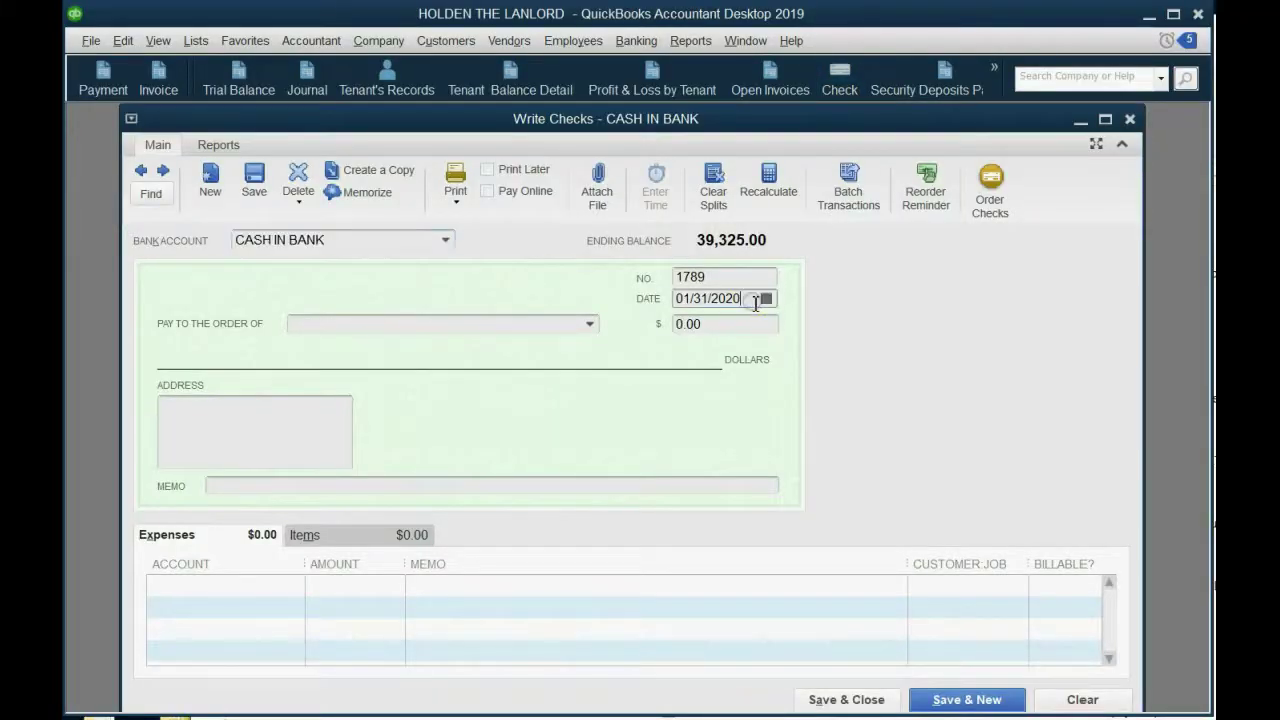
click(589, 323)
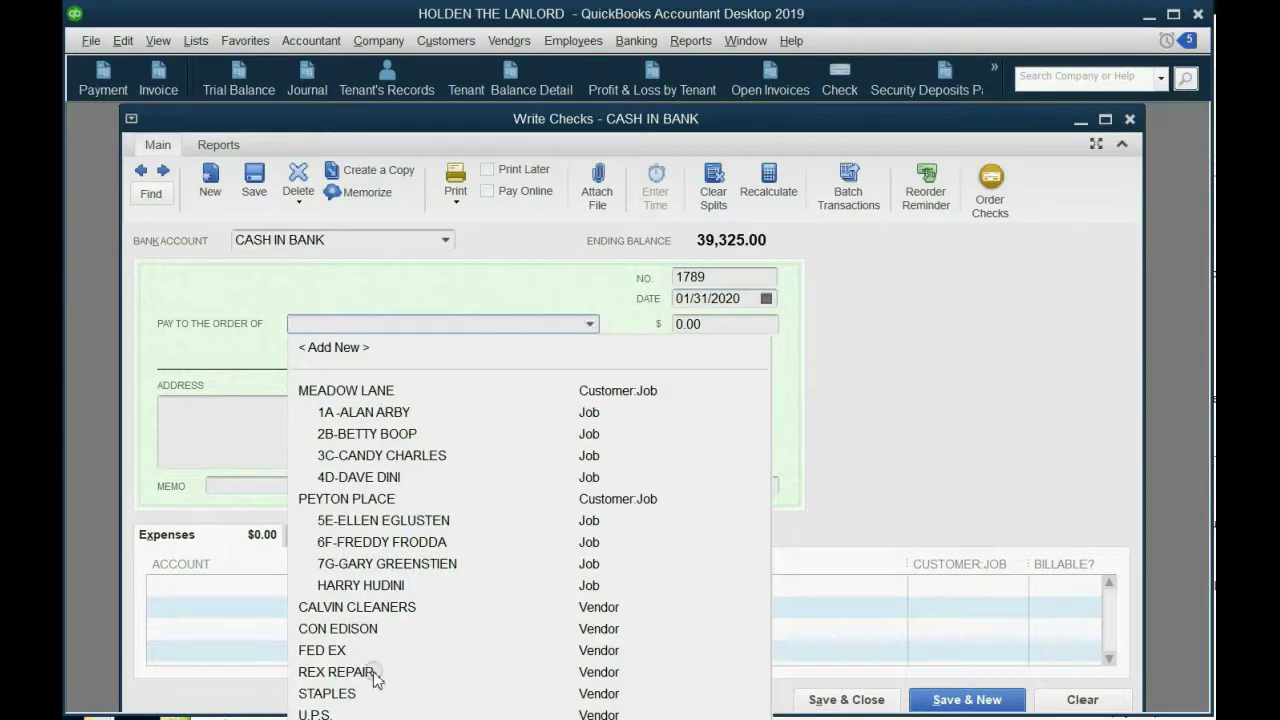
click(382, 586)
click(933, 580)
click(1018, 585)
text(p)
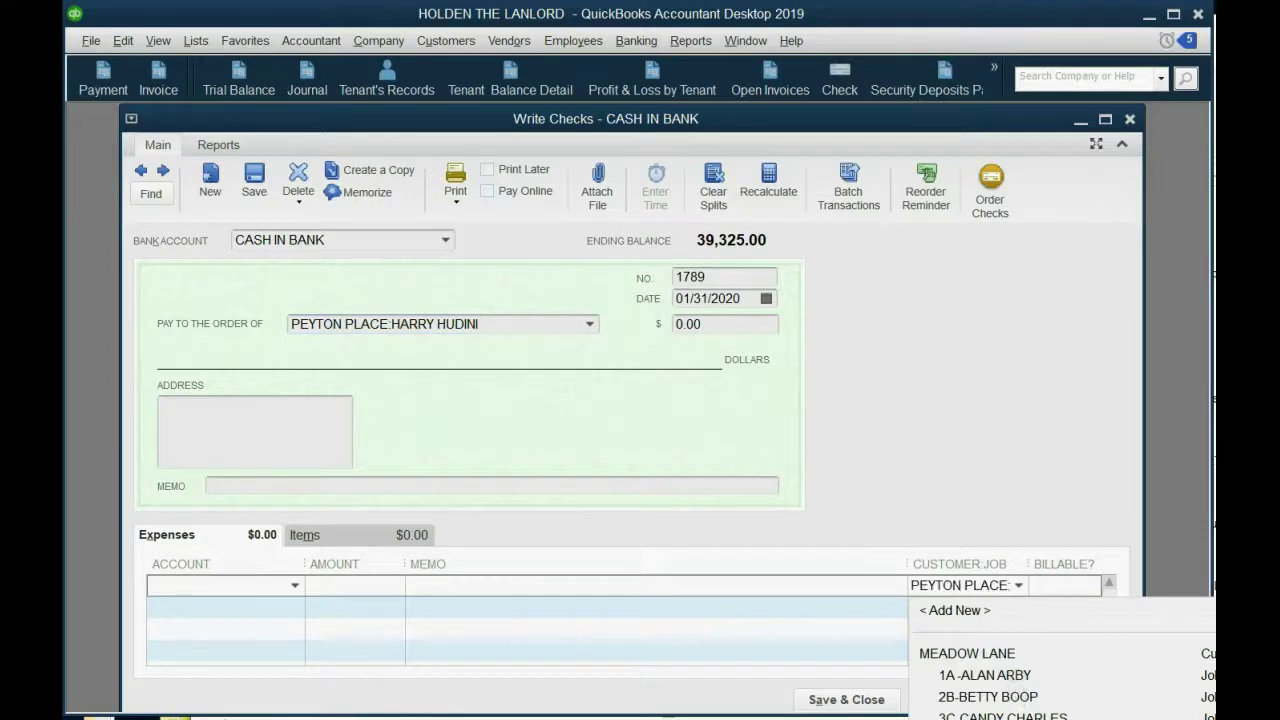
Step: Set the check to 1,800.00 and split it into two 900.00 lines for the tenant
click(715, 324)
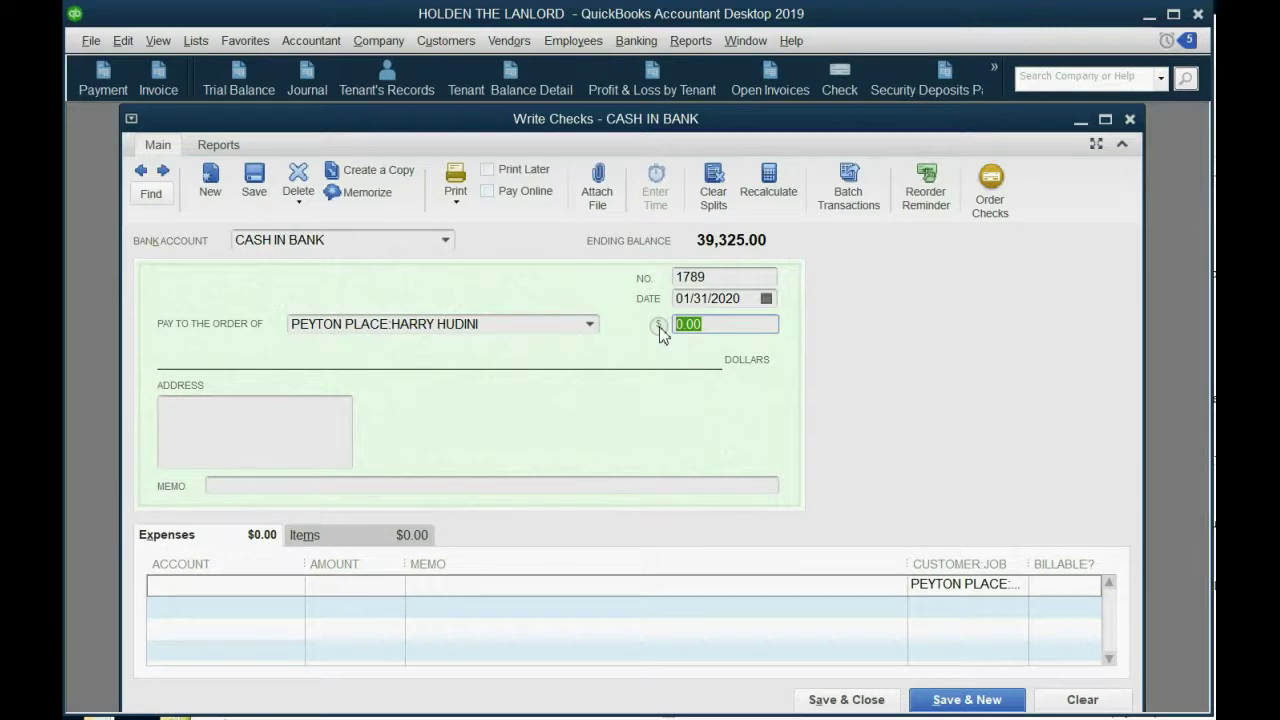
text(1800)
key(Tab)
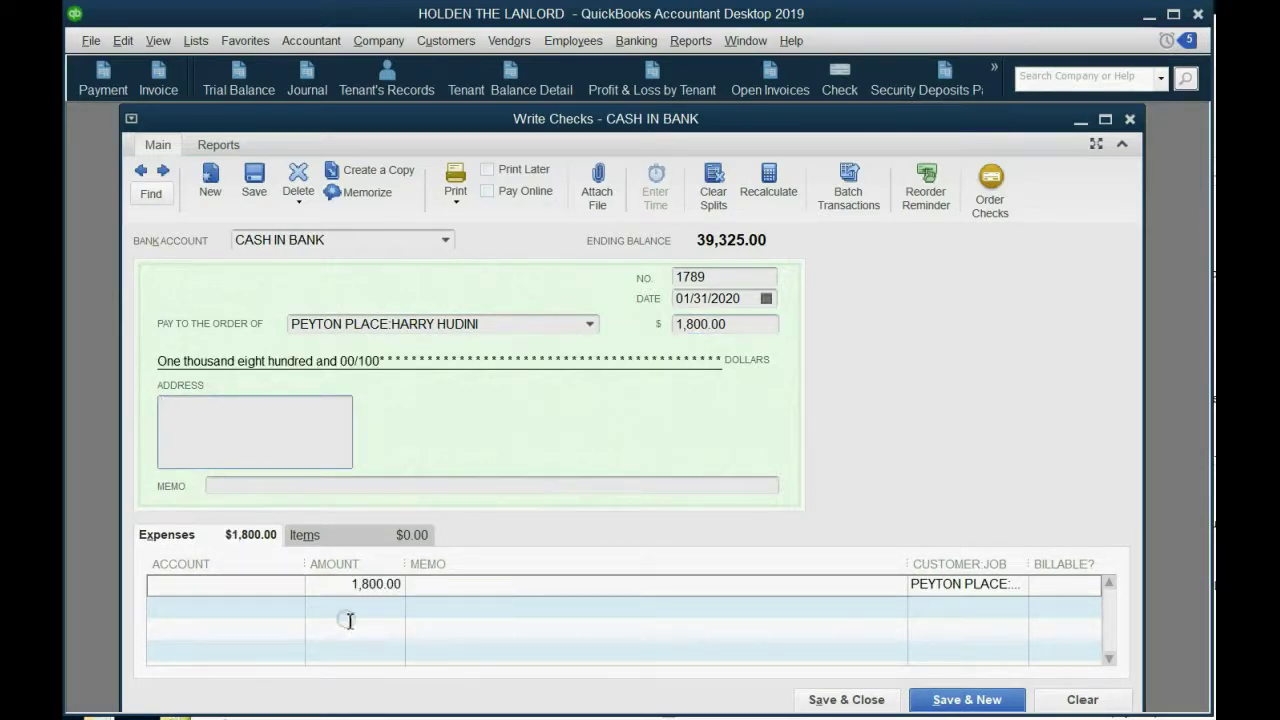
click(355, 584)
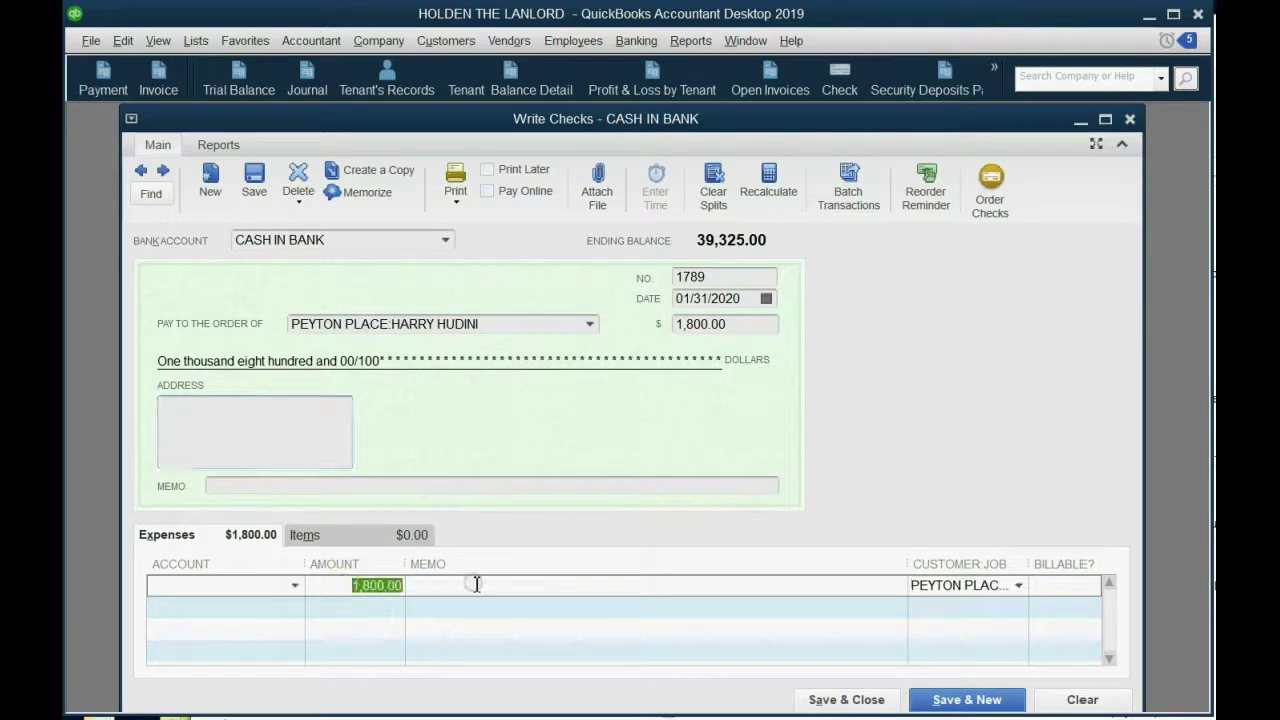
text(900)
click(476, 584)
click(390, 608)
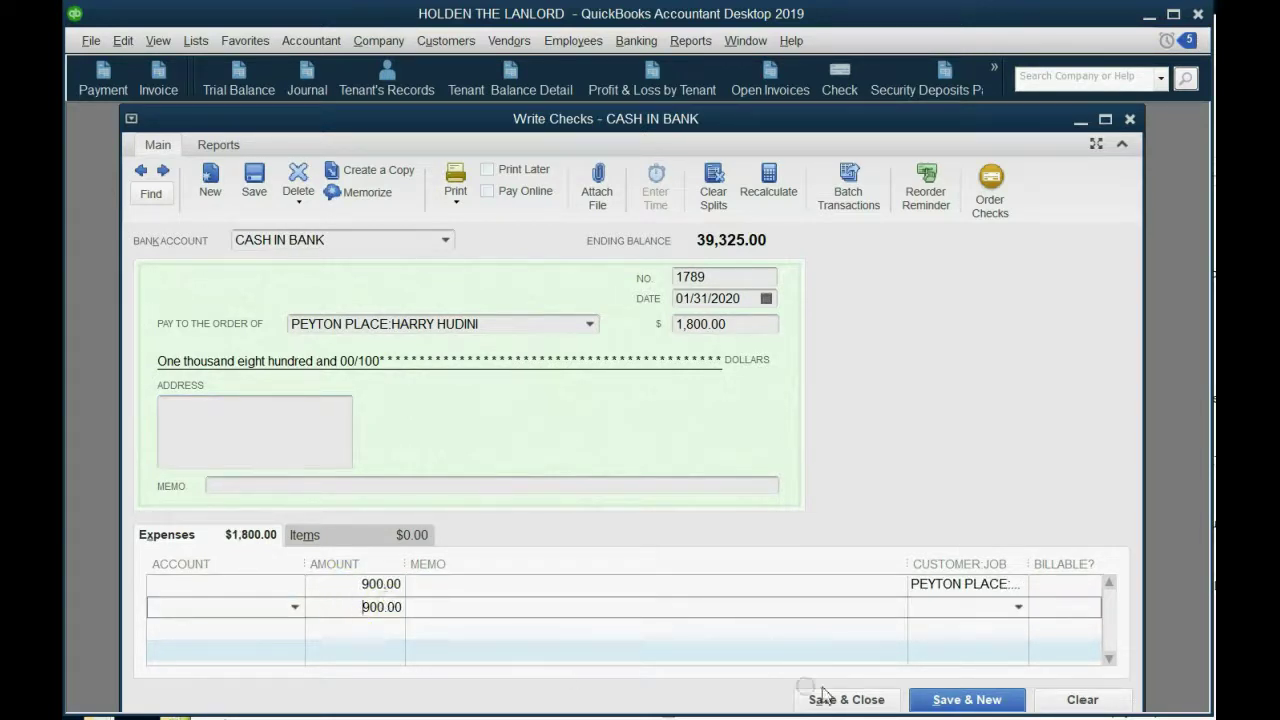
click(1019, 607)
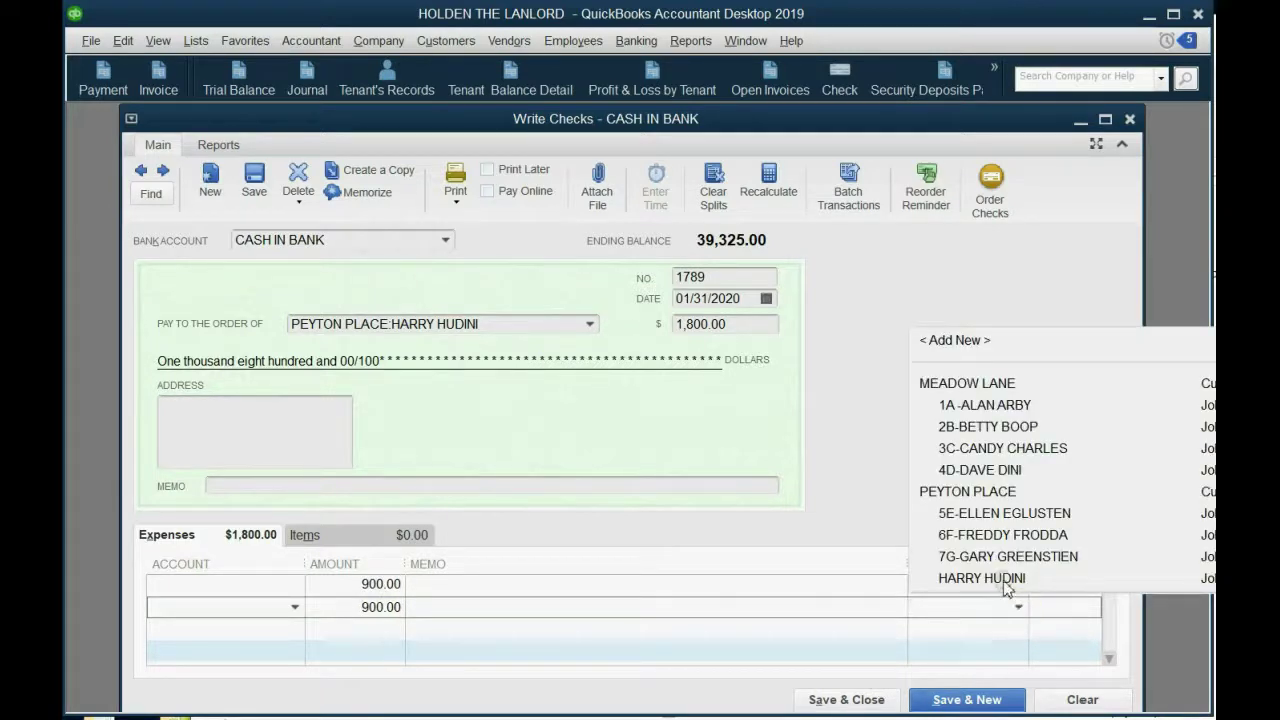
click(1006, 577)
Step: Charge line 1 to SECURITY DEPOSITS PAYABLE and line 2 to UNEARNED RENTAL INCOME, then attempt saving
click(290, 587)
click(293, 586)
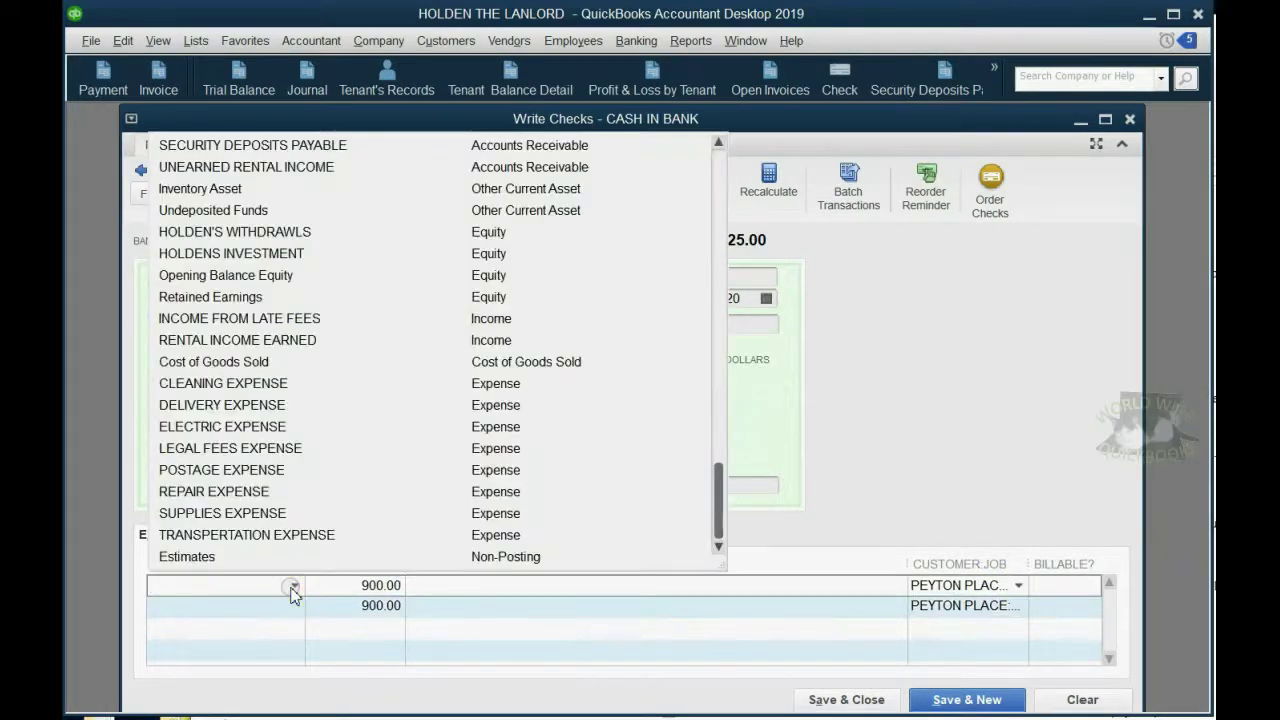
click(257, 145)
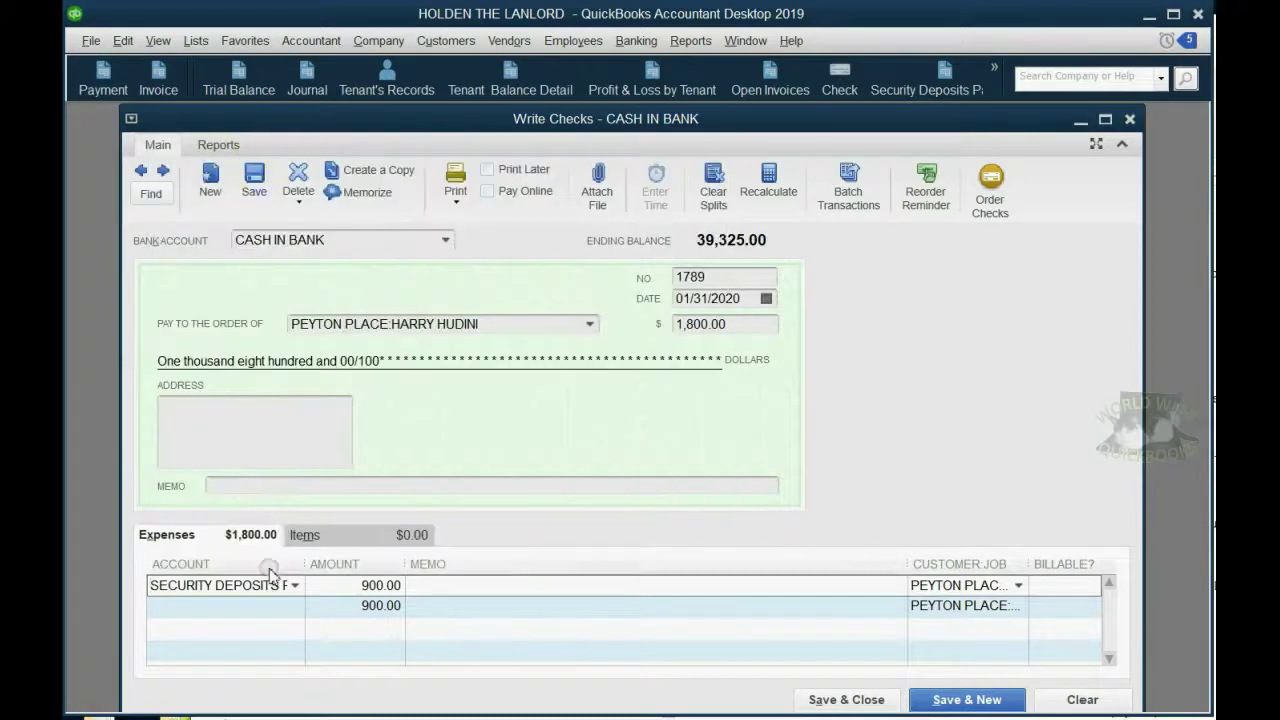
click(285, 606)
click(294, 607)
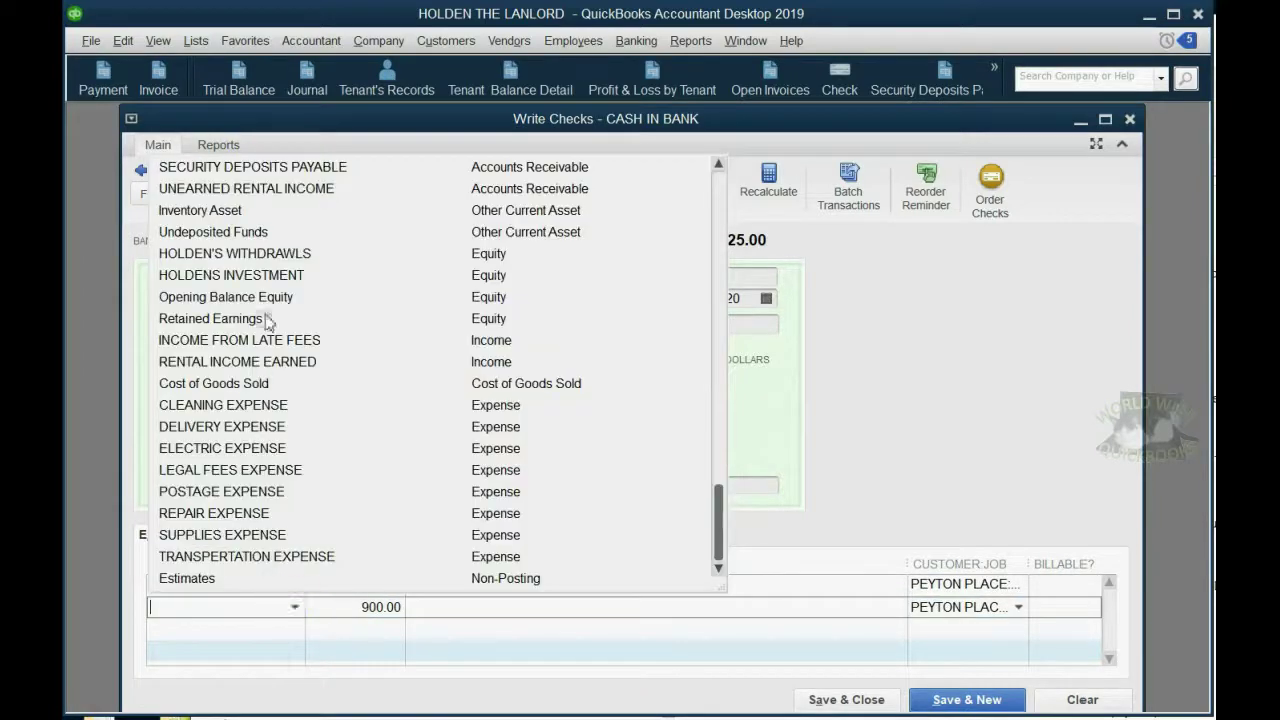
click(300, 188)
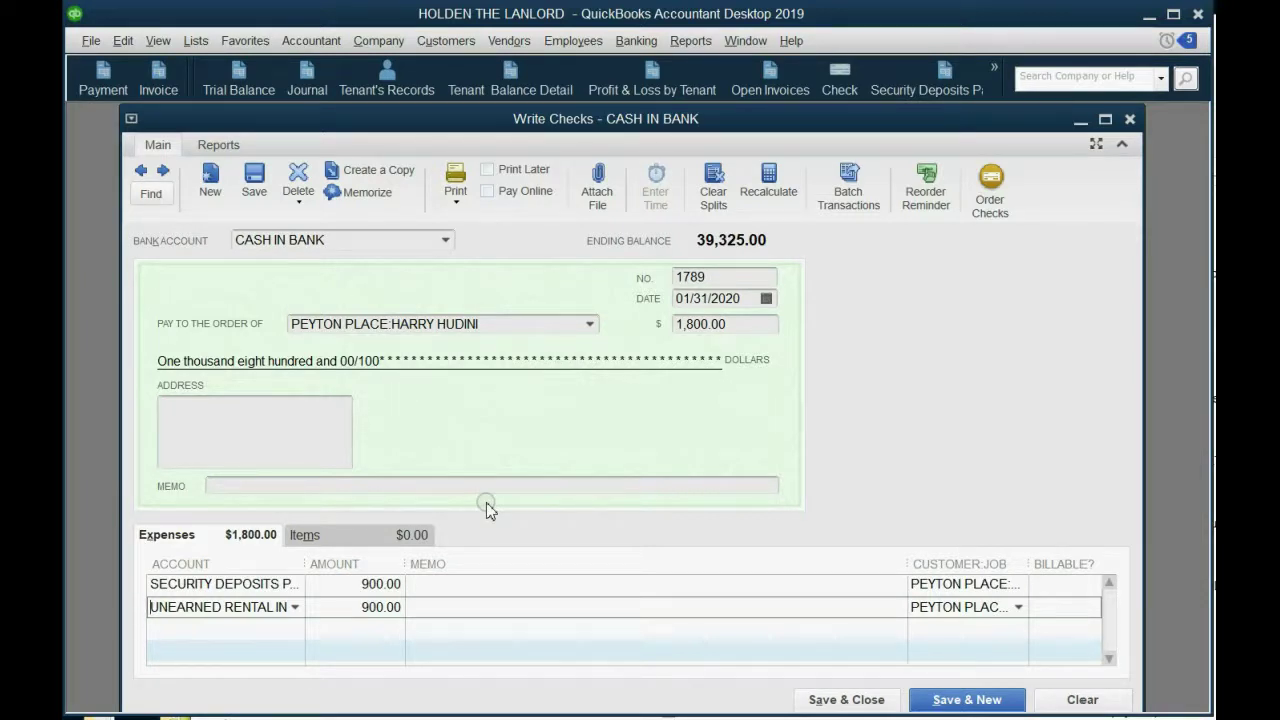
click(812, 700)
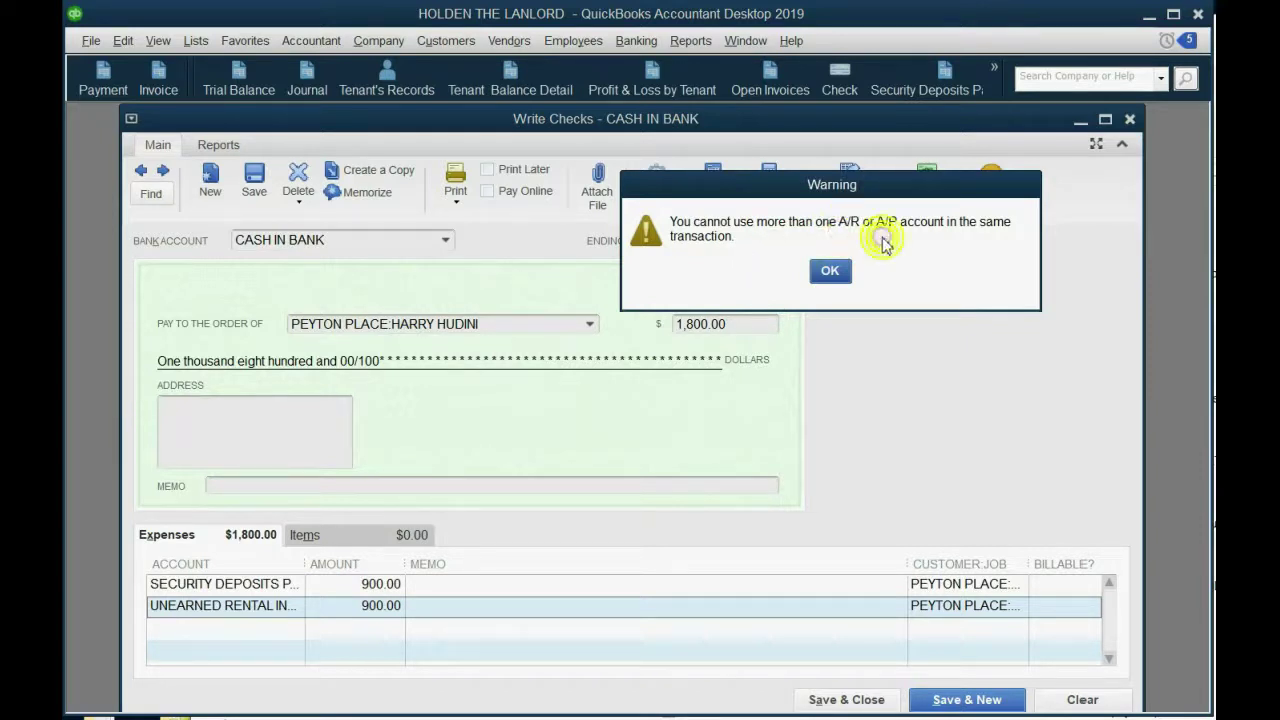
Step: Dismiss the warning, remove the second line, and reduce the check total to 900.00
click(829, 271)
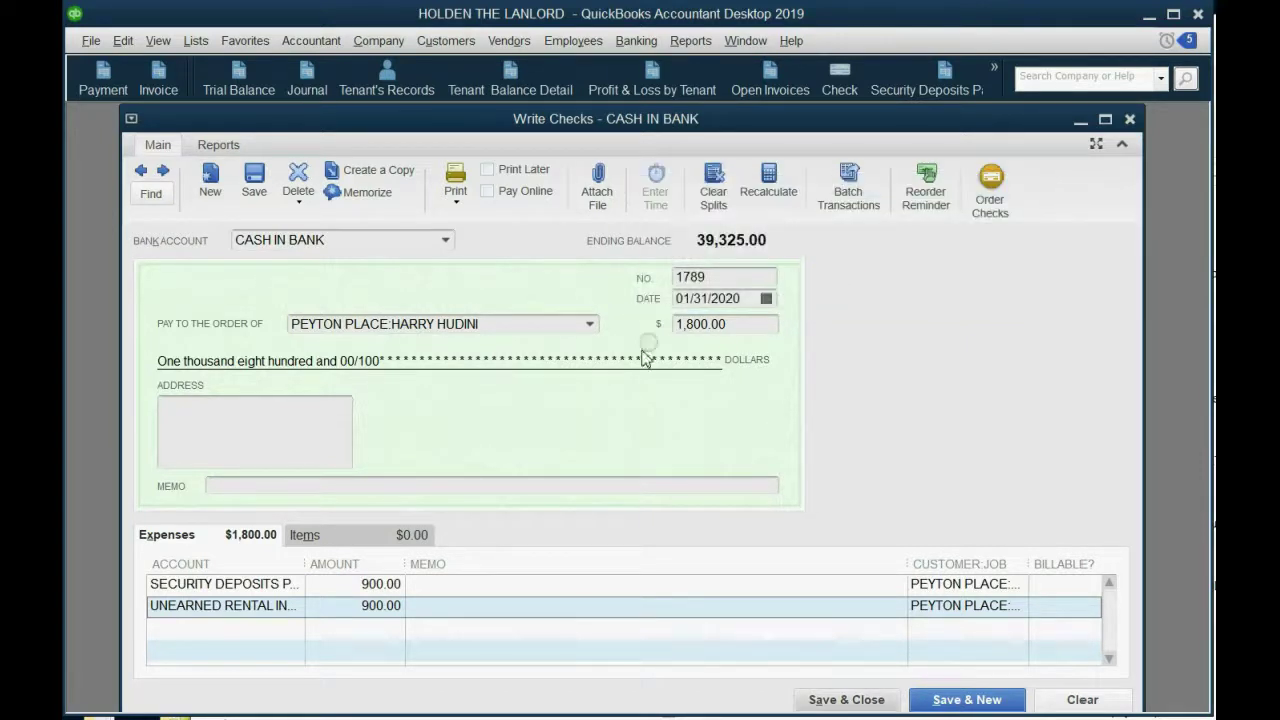
click(289, 606)
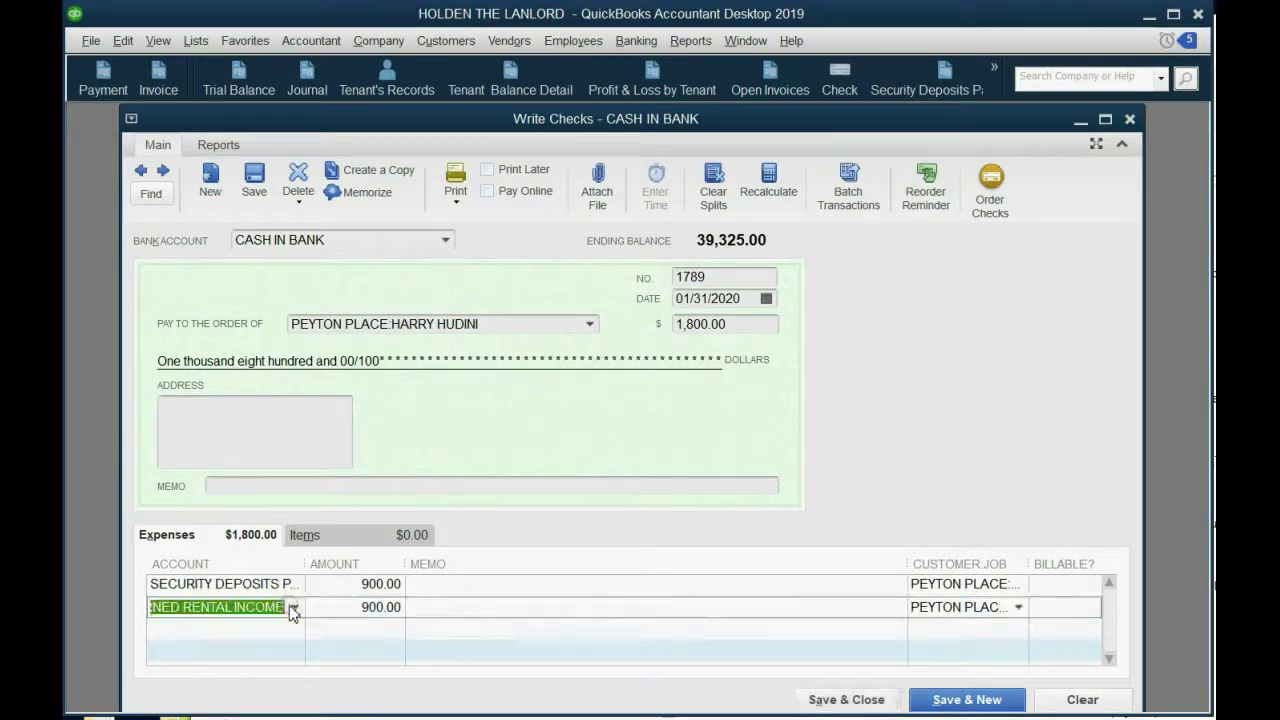
key(BackSpace)
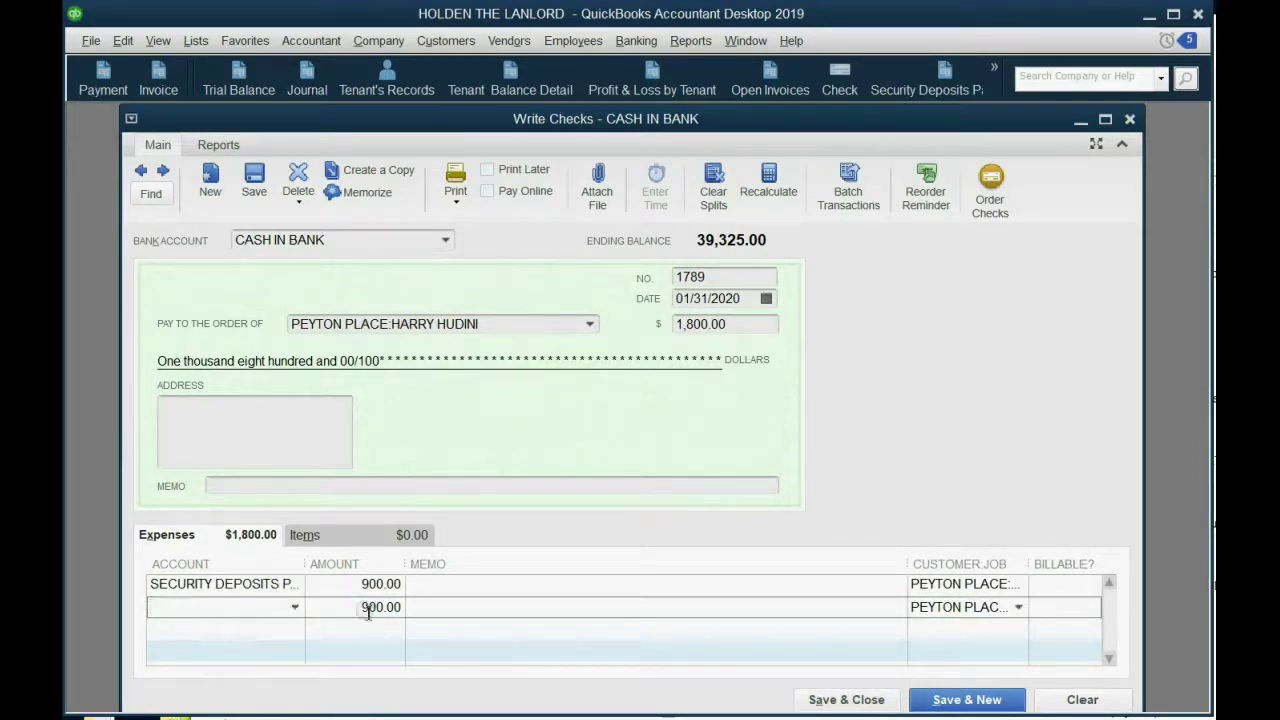
drag(340, 607, 436, 607)
key(BackSpace)
click(735, 328)
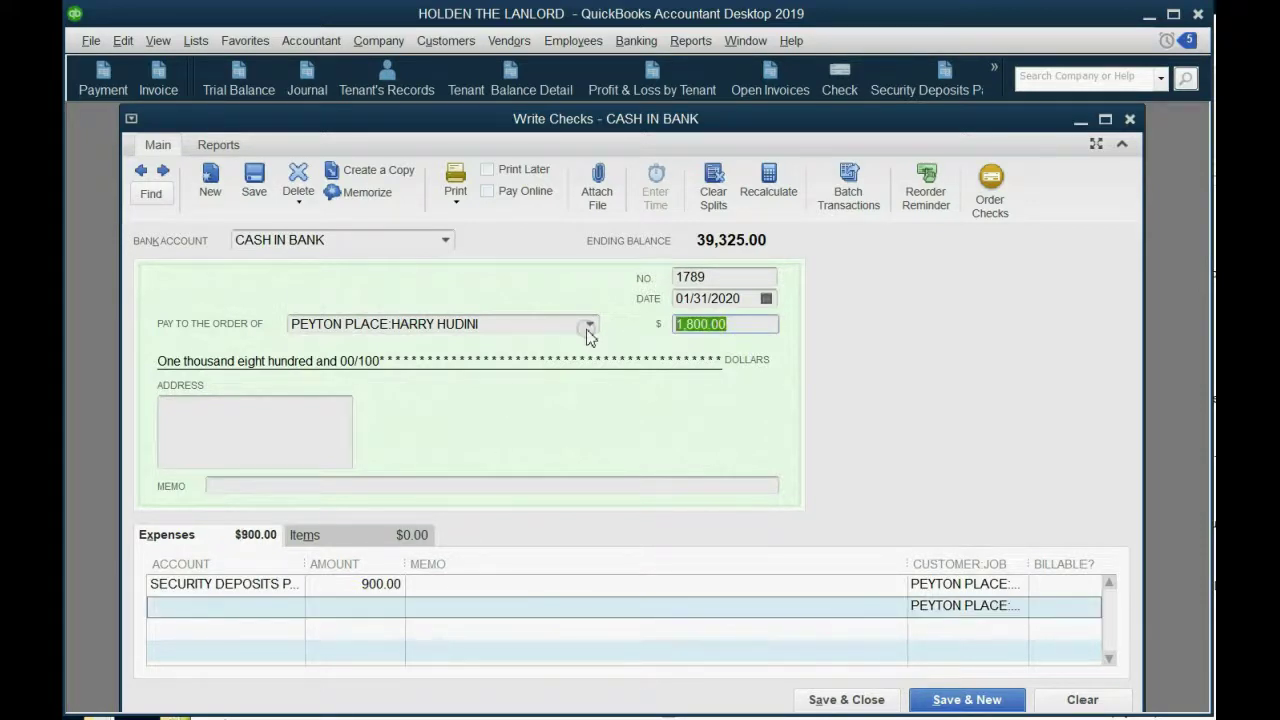
text(900)
key(Tab)
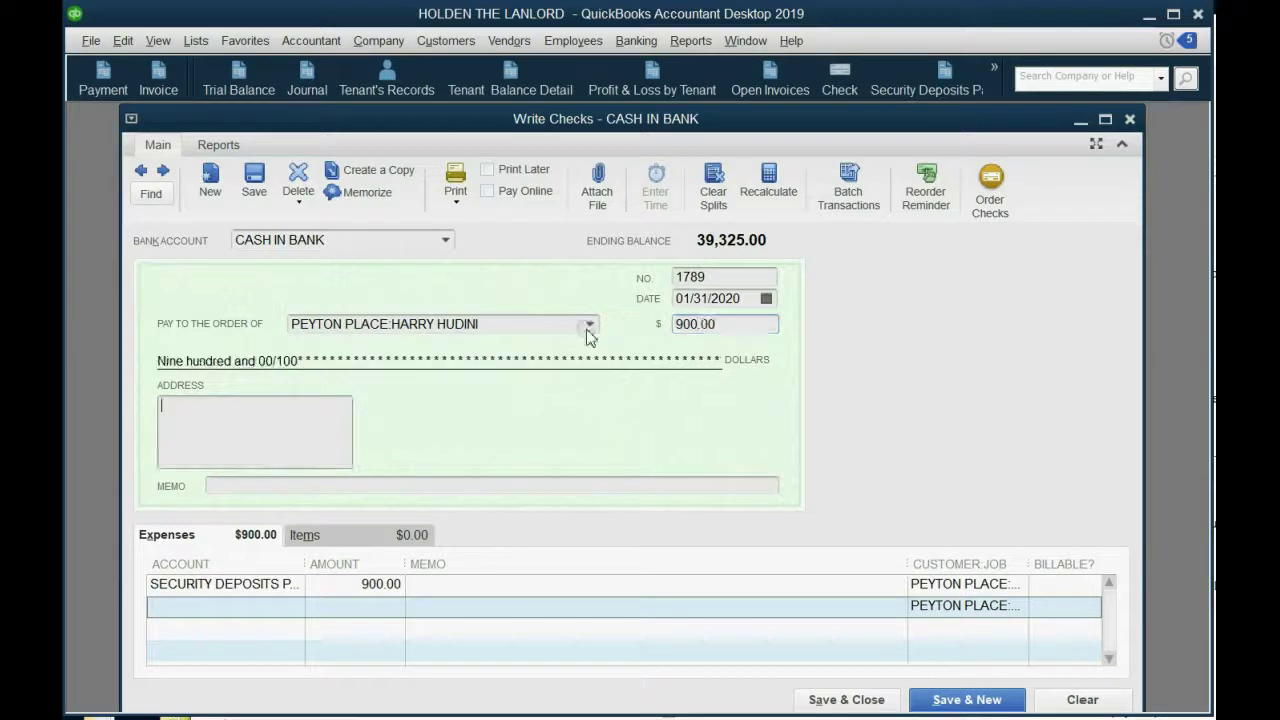
click(912, 604)
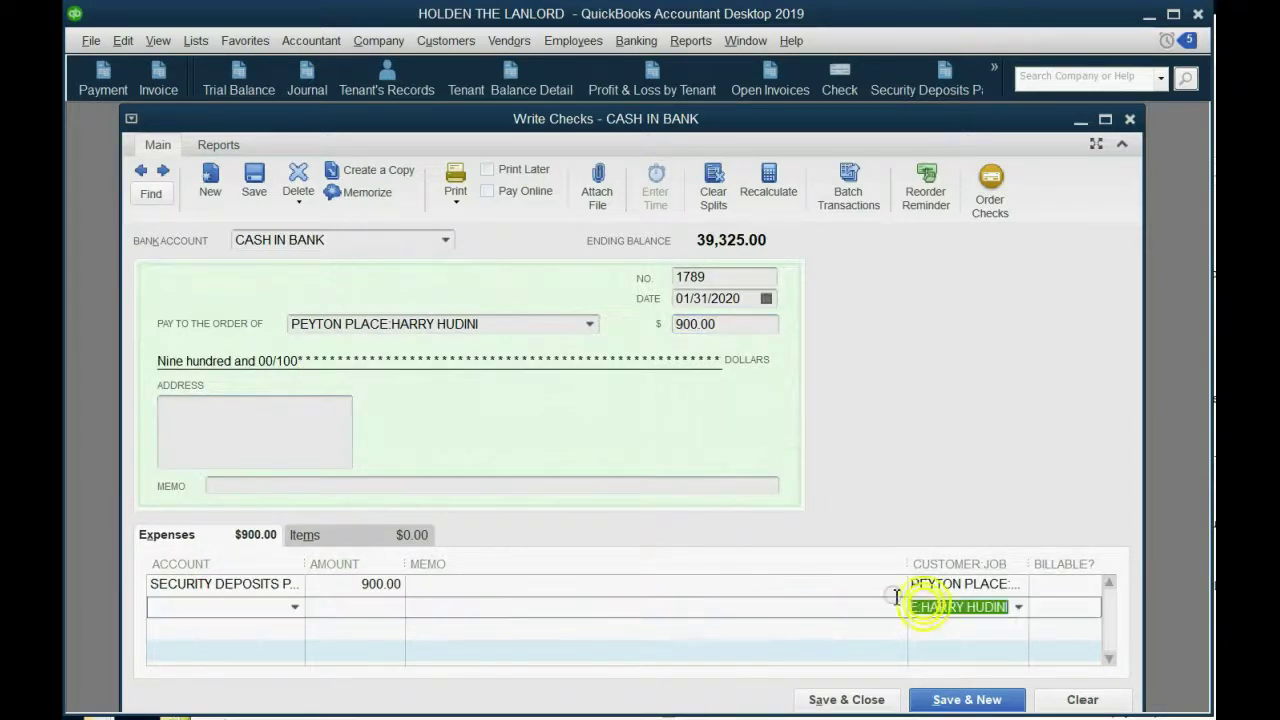
key(Delete)
key(Tab)
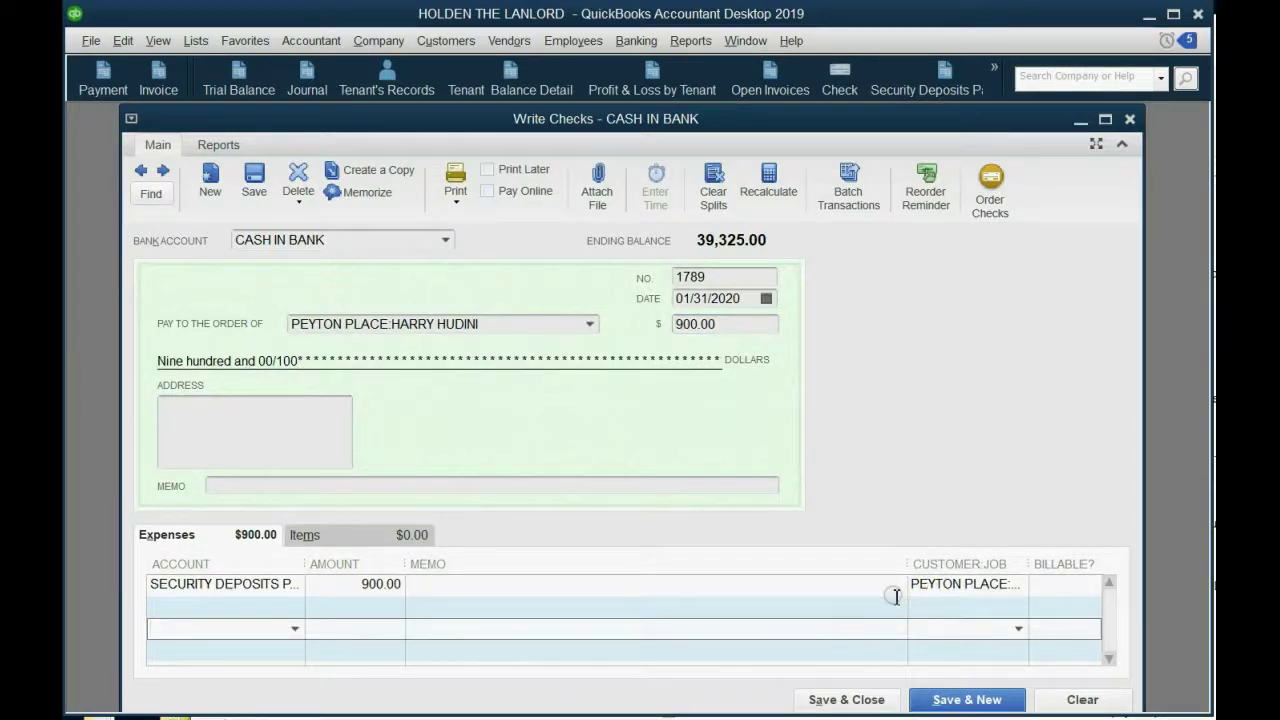
Step: Keep the first line on SECURITY DEPOSITS PAYABLE and save the 900.00 check
click(288, 590)
click(295, 587)
click(295, 589)
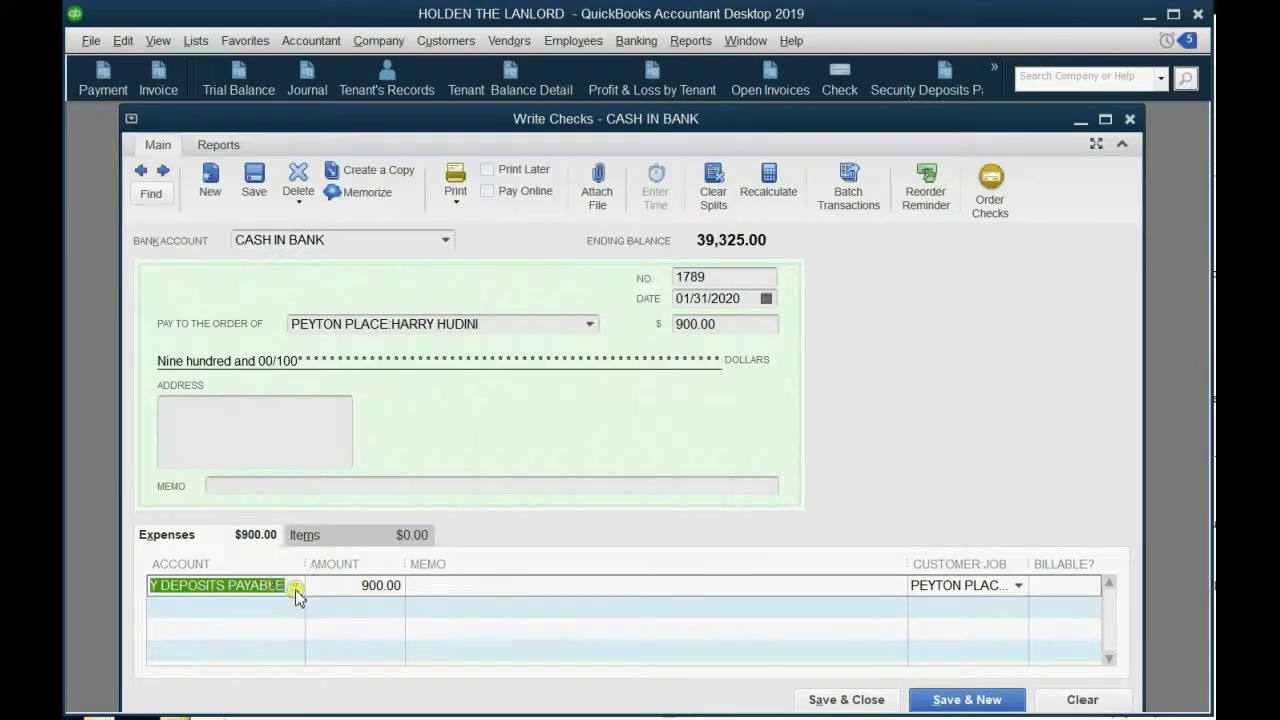
click(846, 700)
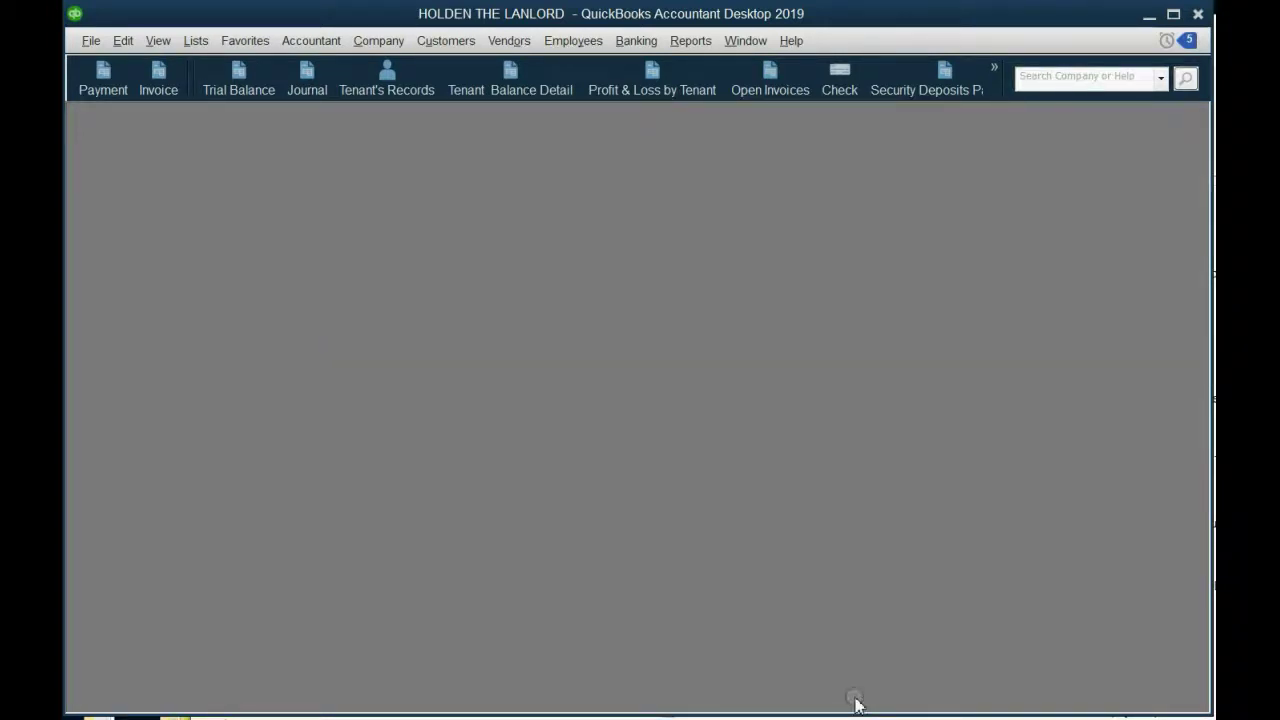
Step: Review both tenants' 900.00 refund checks in Security Deposits Payable and the Trial Balance
click(922, 84)
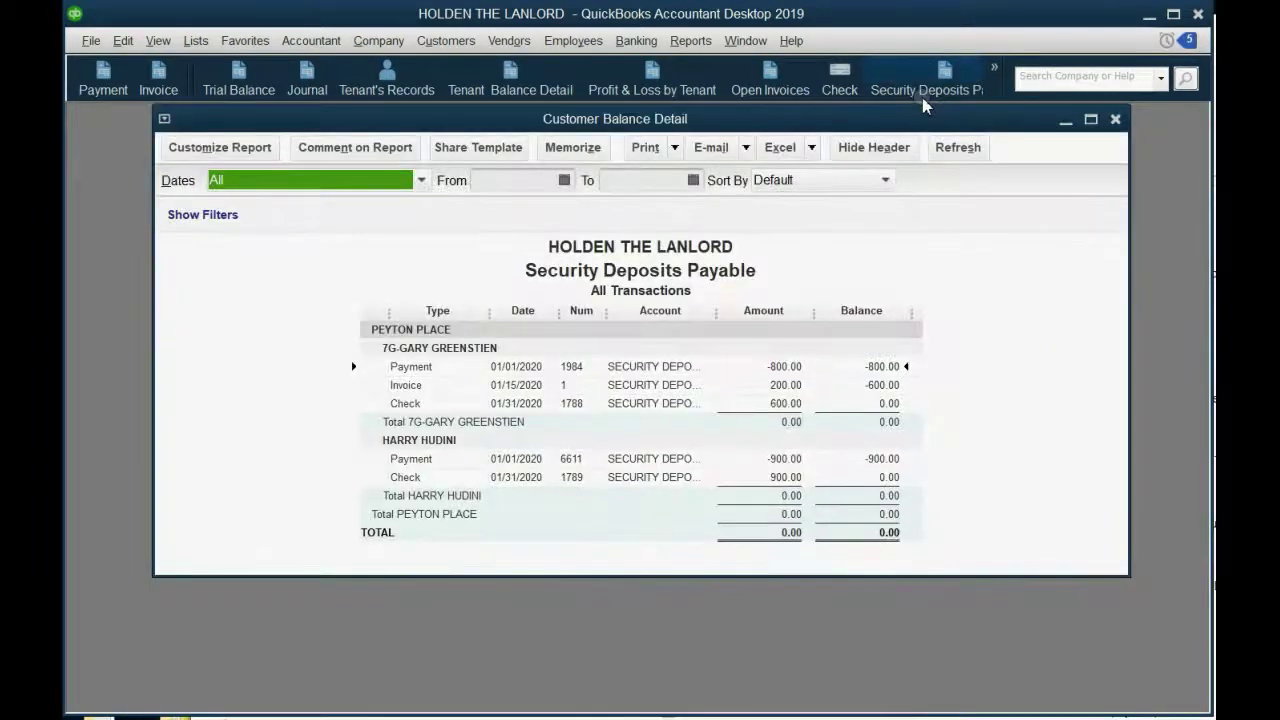
click(540, 477)
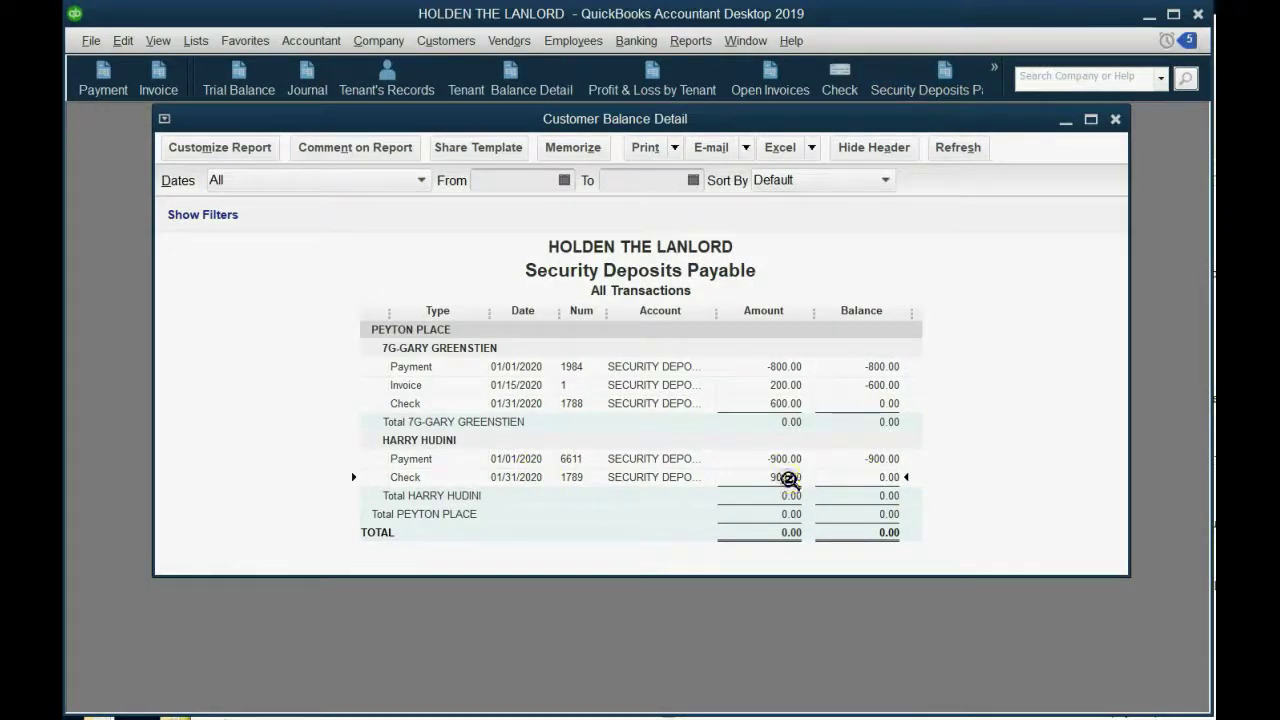
click(630, 402)
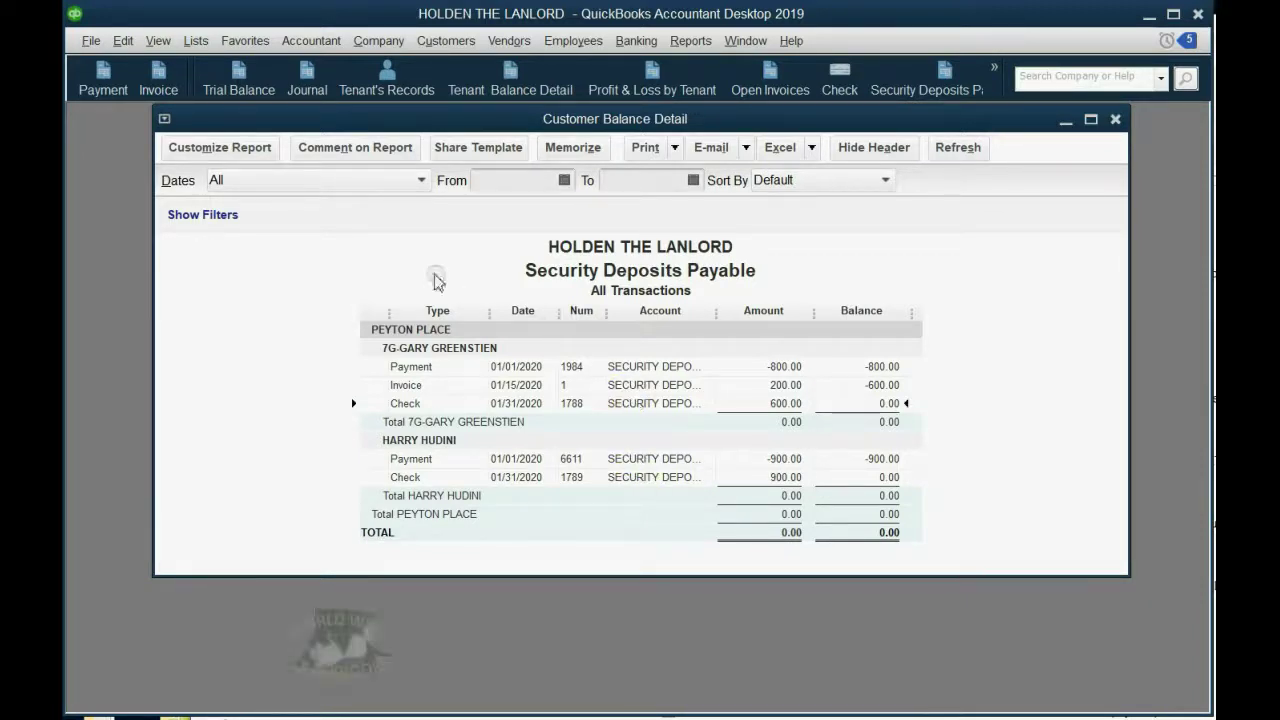
click(230, 85)
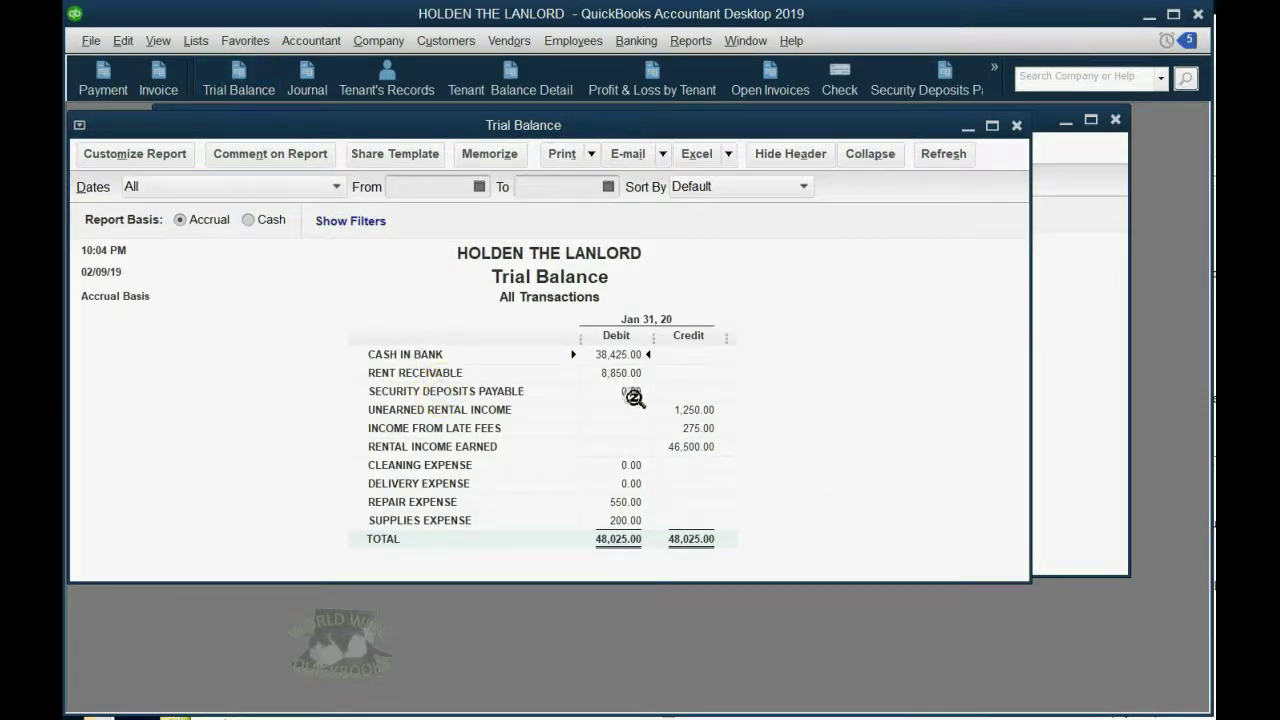
click(1048, 418)
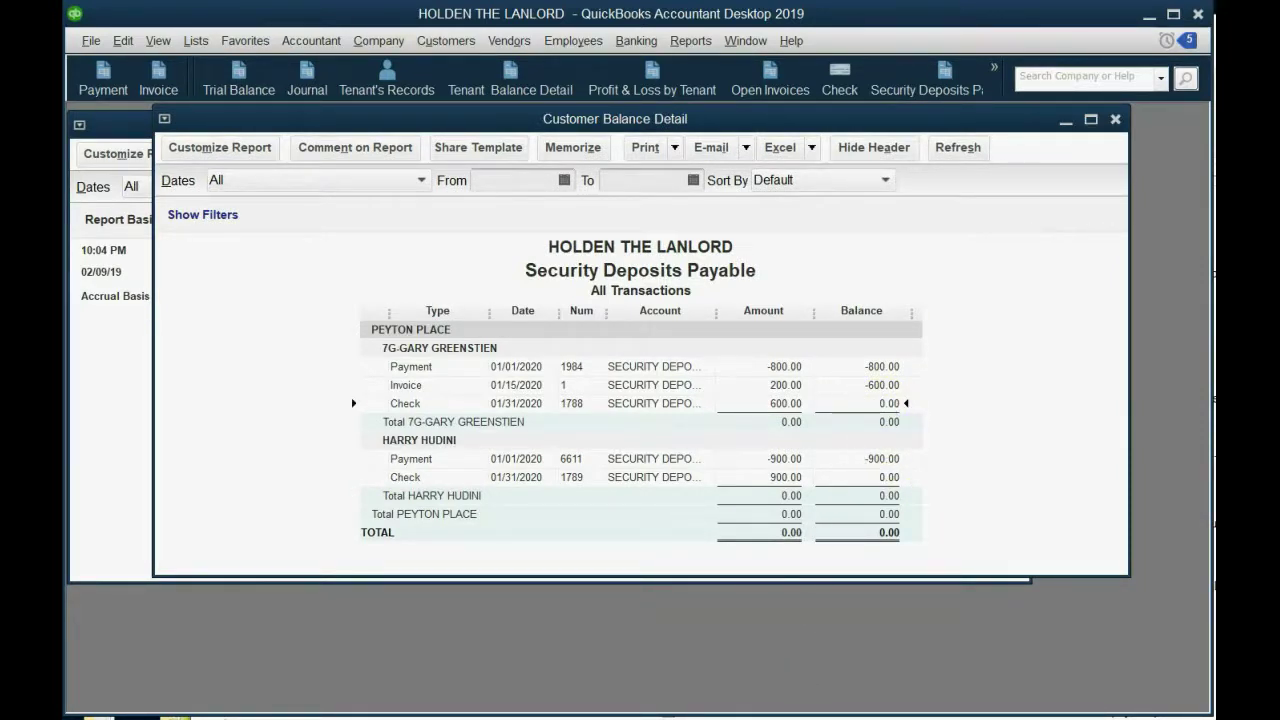
click(723, 666)
key(Escape)
key(Escape)
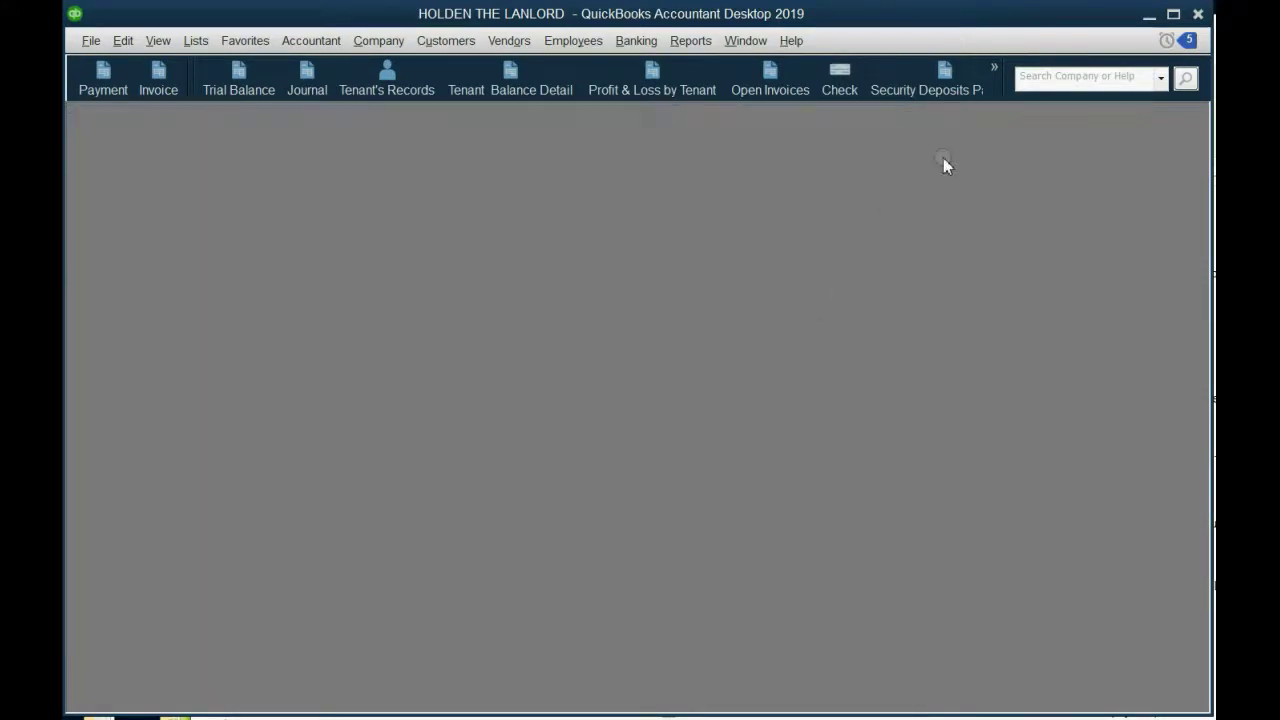
Step: Check the Rent Balances report's -900.00 tenant payment row, then start blank check 1790
click(995, 88)
click(1010, 143)
scroll(1120, 345, down, 15)
scroll(1120, 345, up, 15)
drag(1120, 340, 1157, 686)
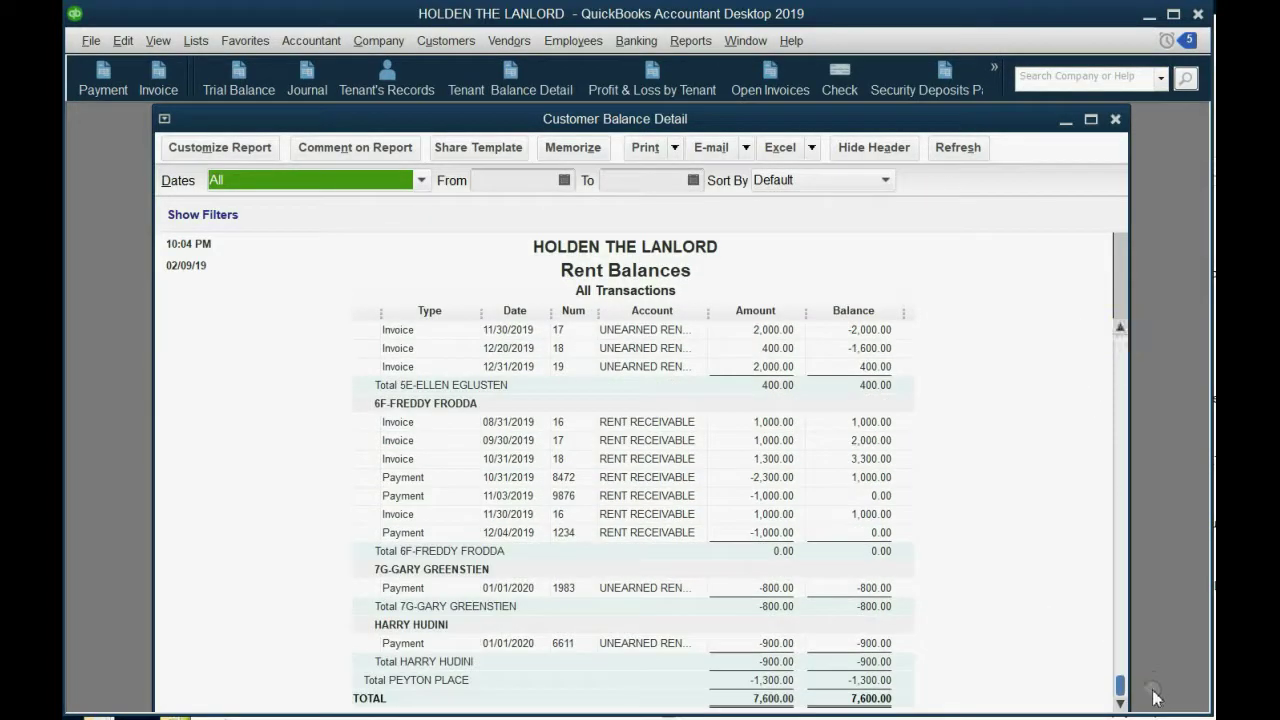
click(777, 647)
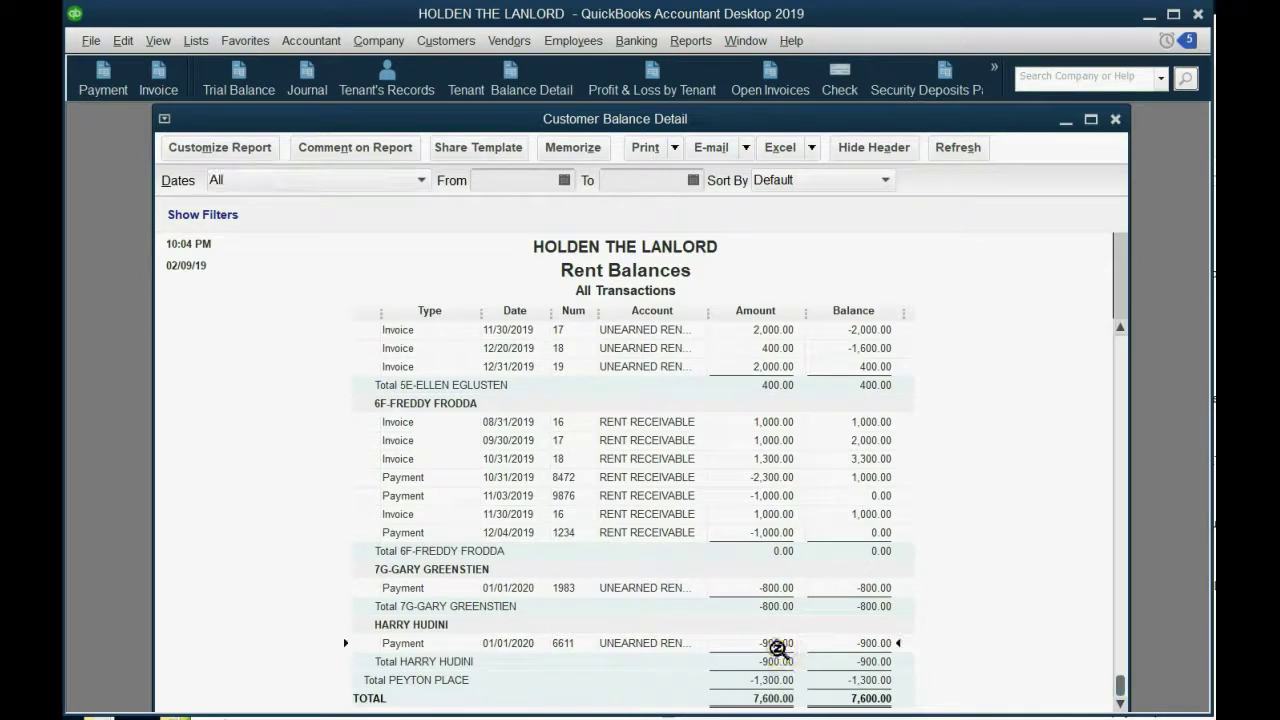
click(840, 88)
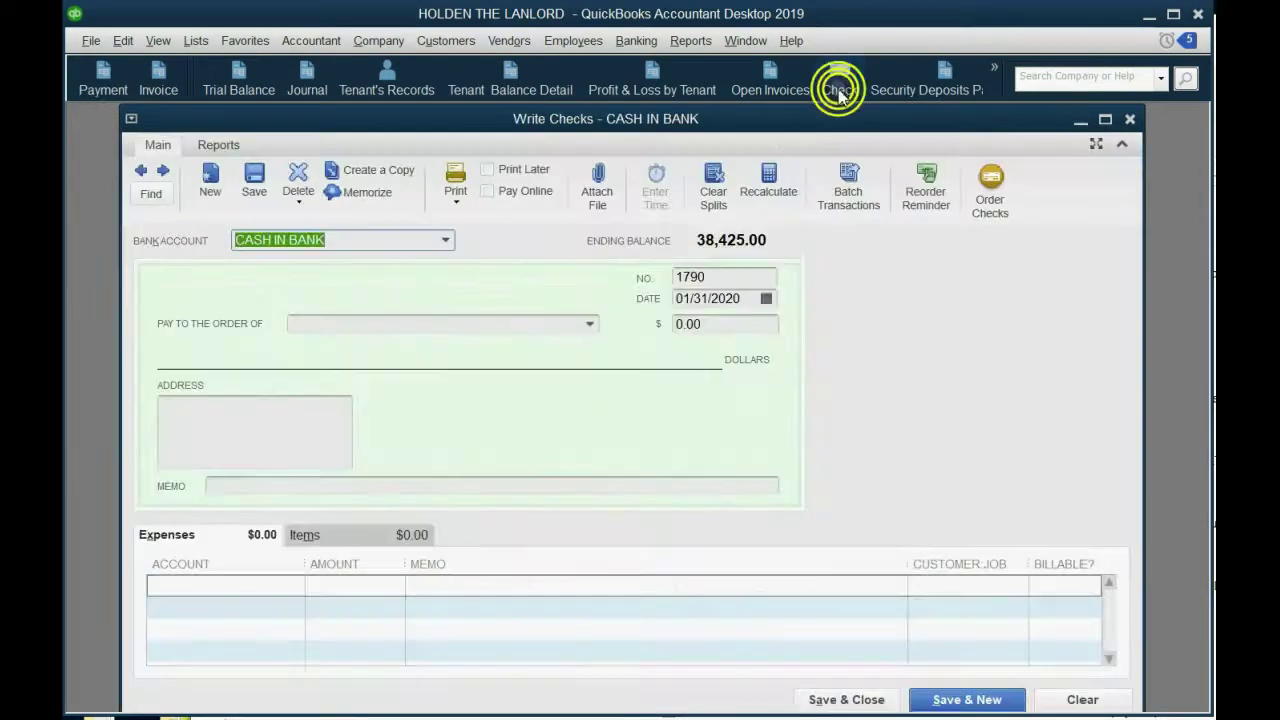
Step: Save a 900.00 check to the Peyton Place tenant, customer and payee, charged to Unearned Rental Income
click(590, 323)
click(418, 588)
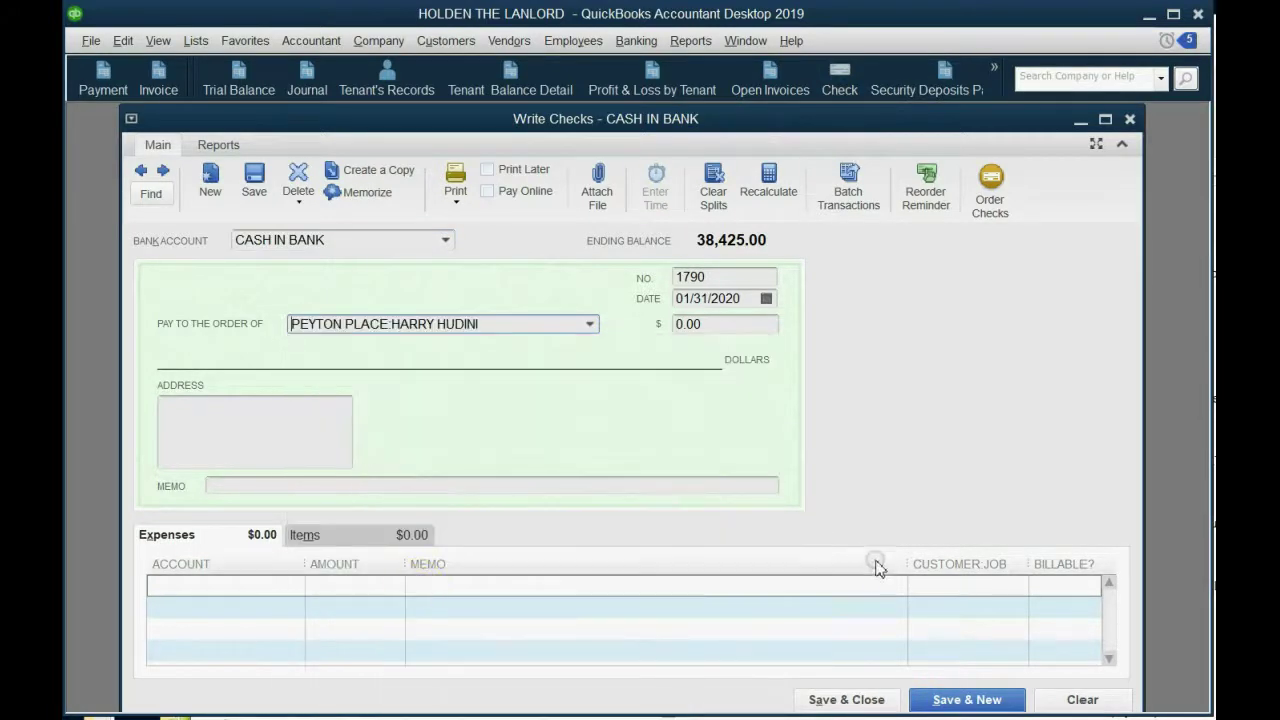
click(1018, 587)
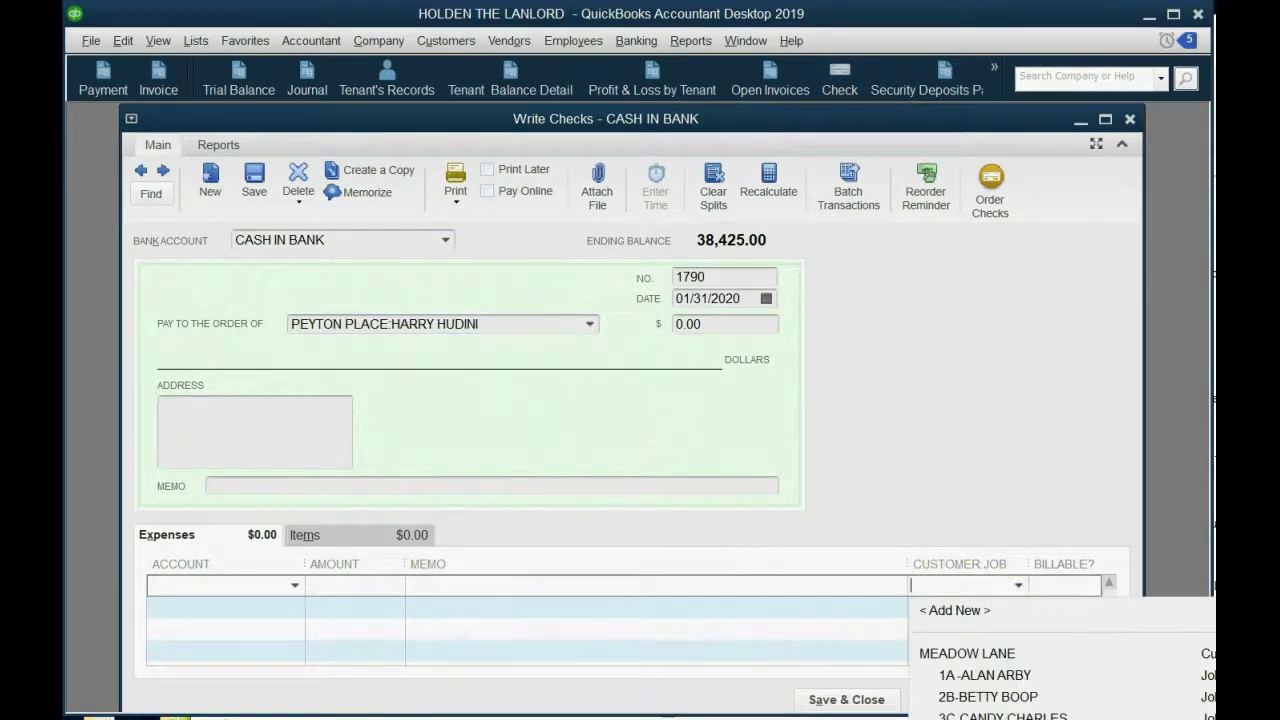
click(1019, 587)
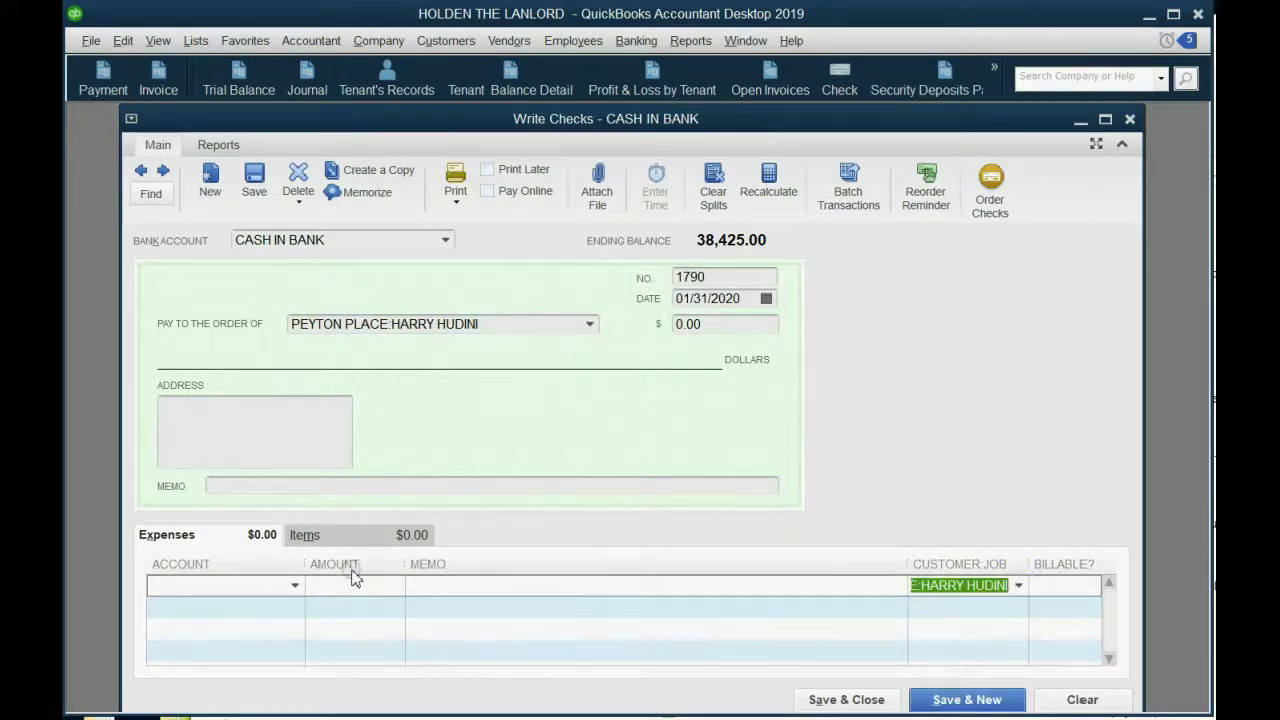
click(722, 329)
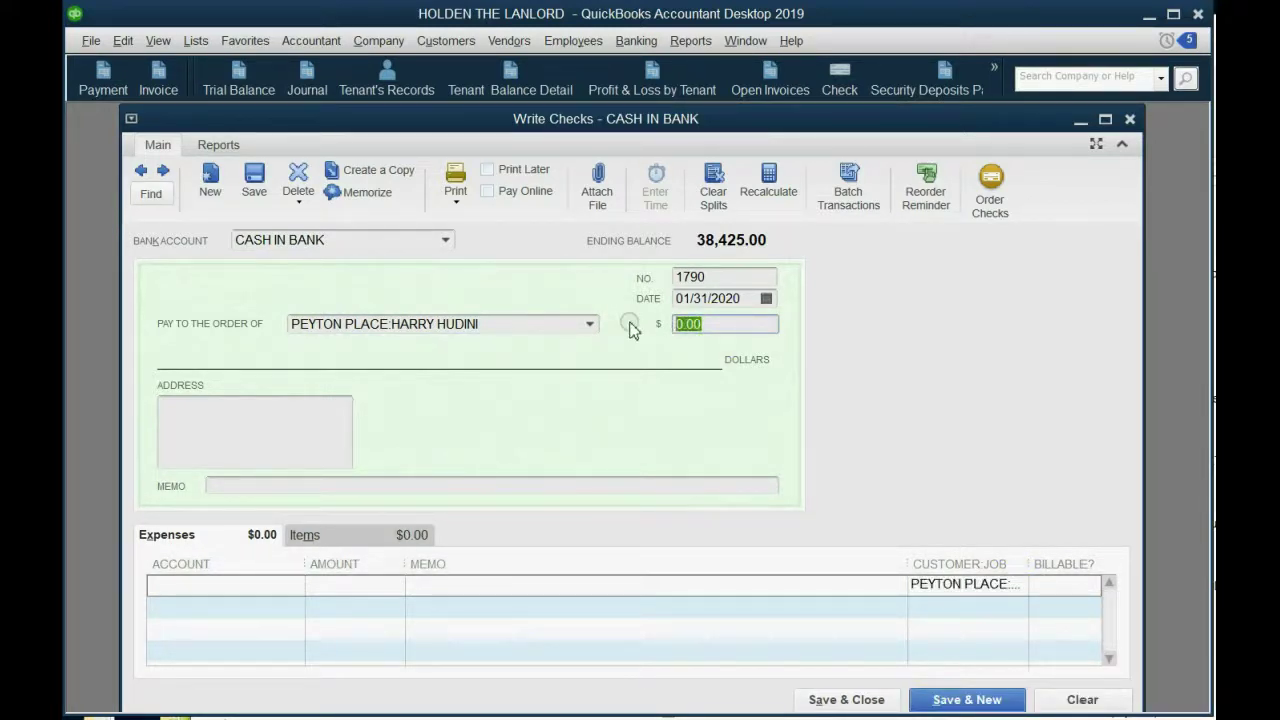
text(900)
key(Tab)
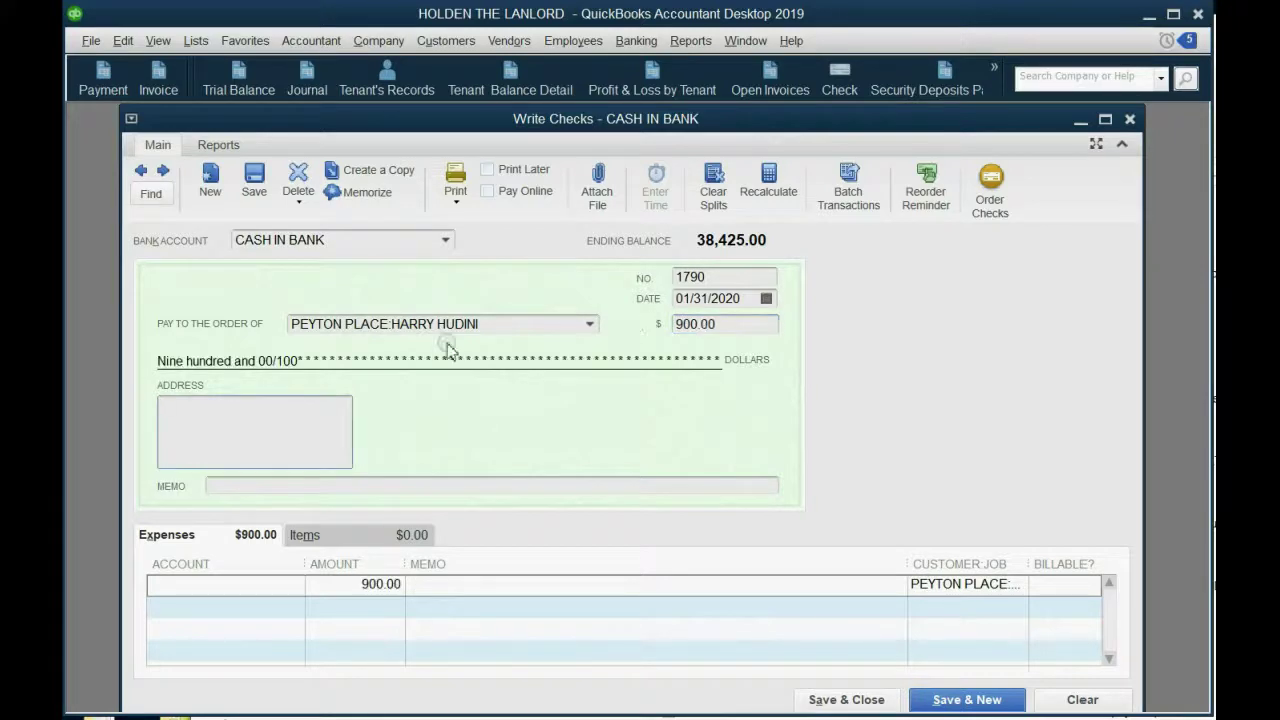
click(296, 587)
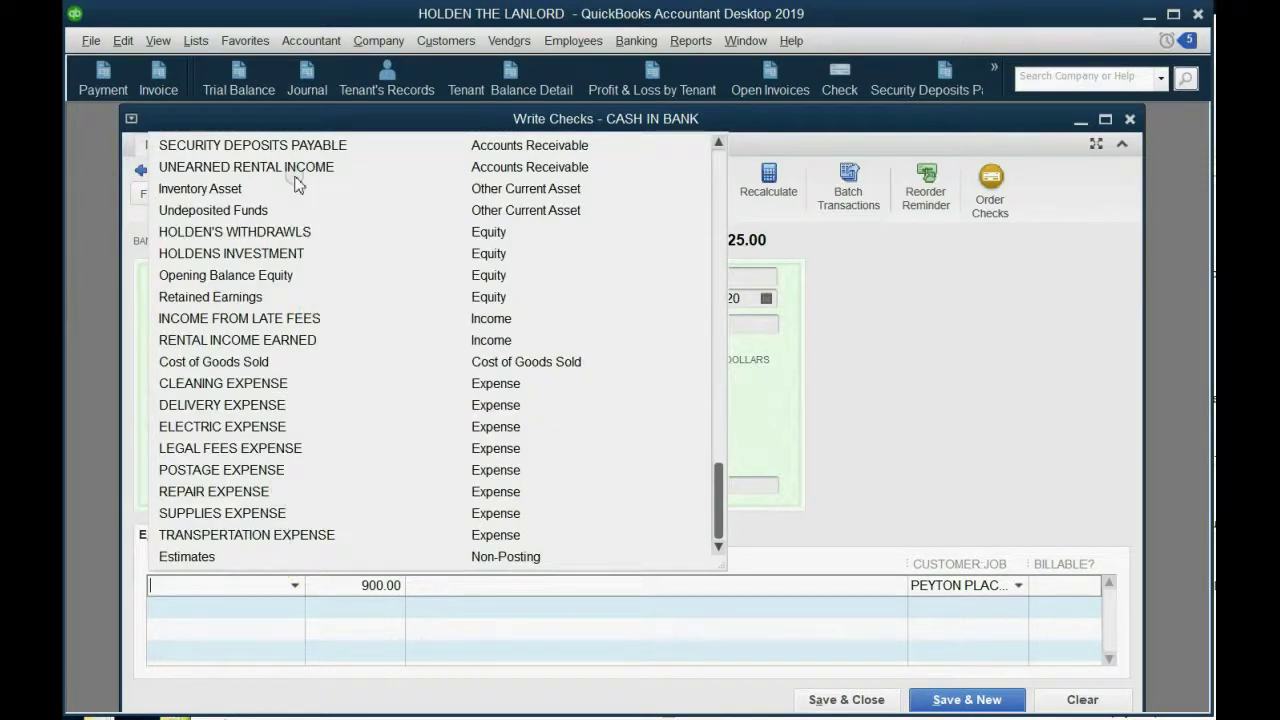
click(296, 167)
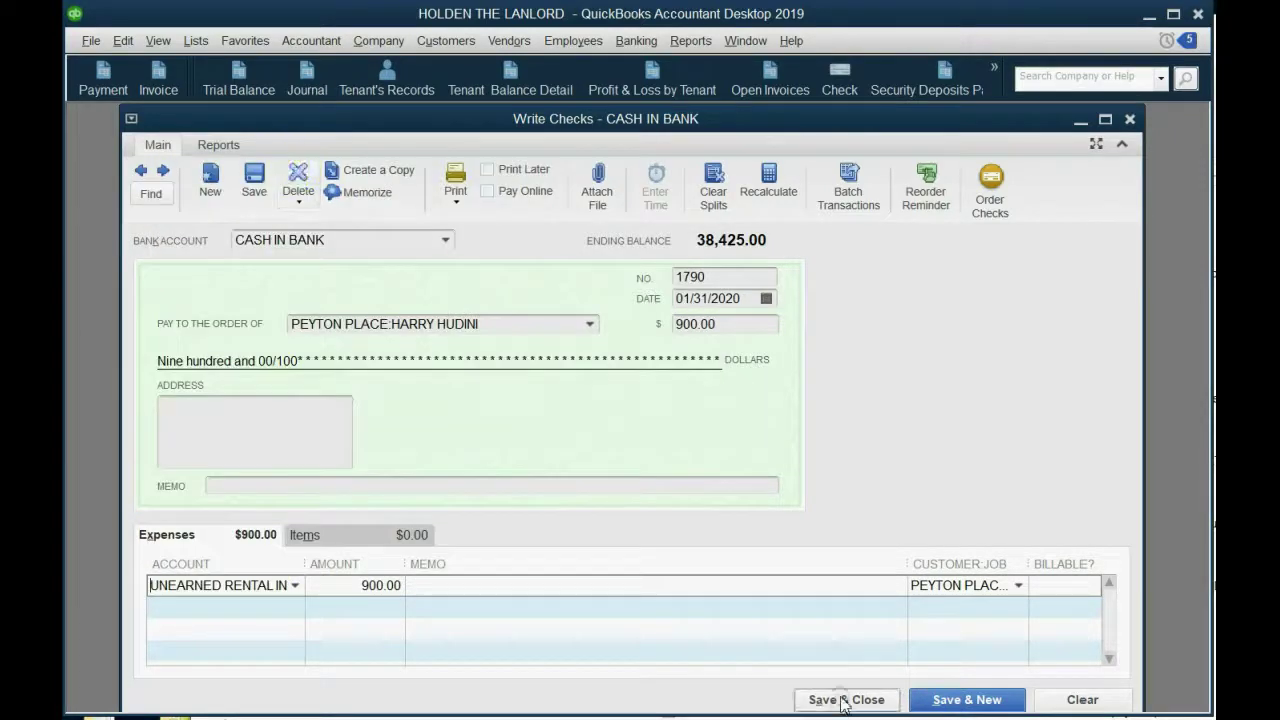
click(848, 699)
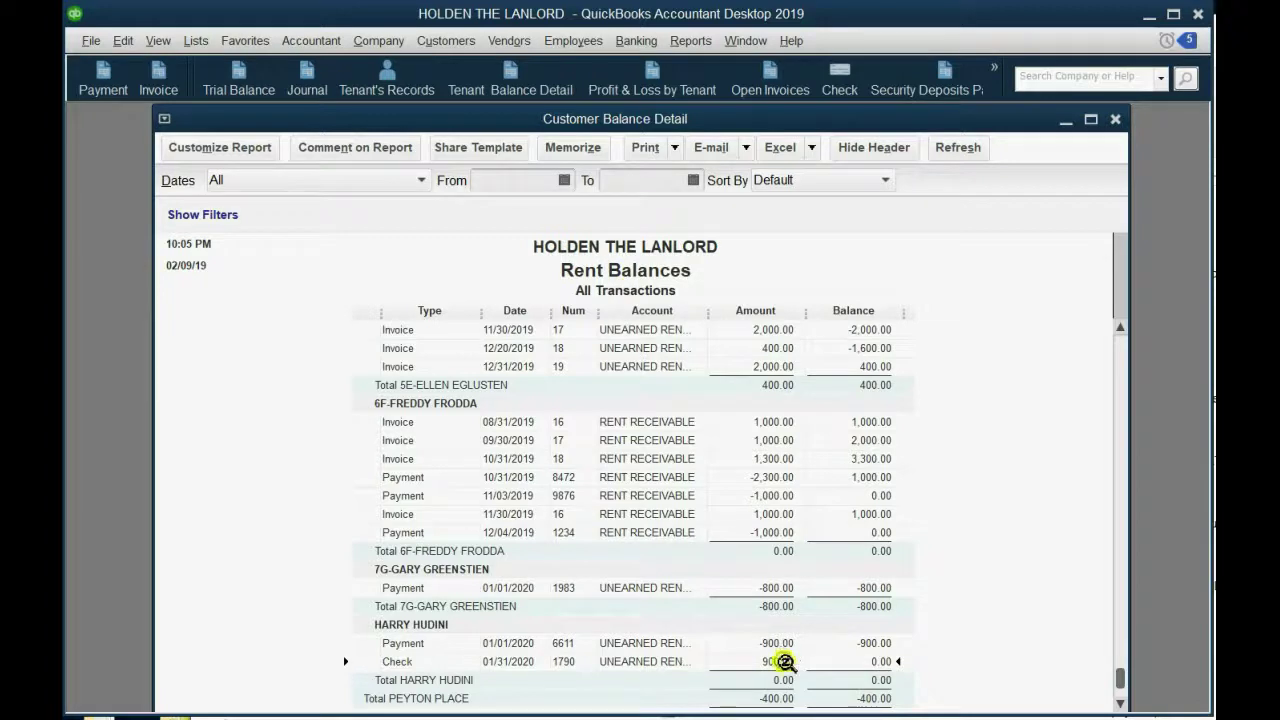
Step: Open the Security Deposits Payable report, showing both refund checks netting to 0.00
click(897, 86)
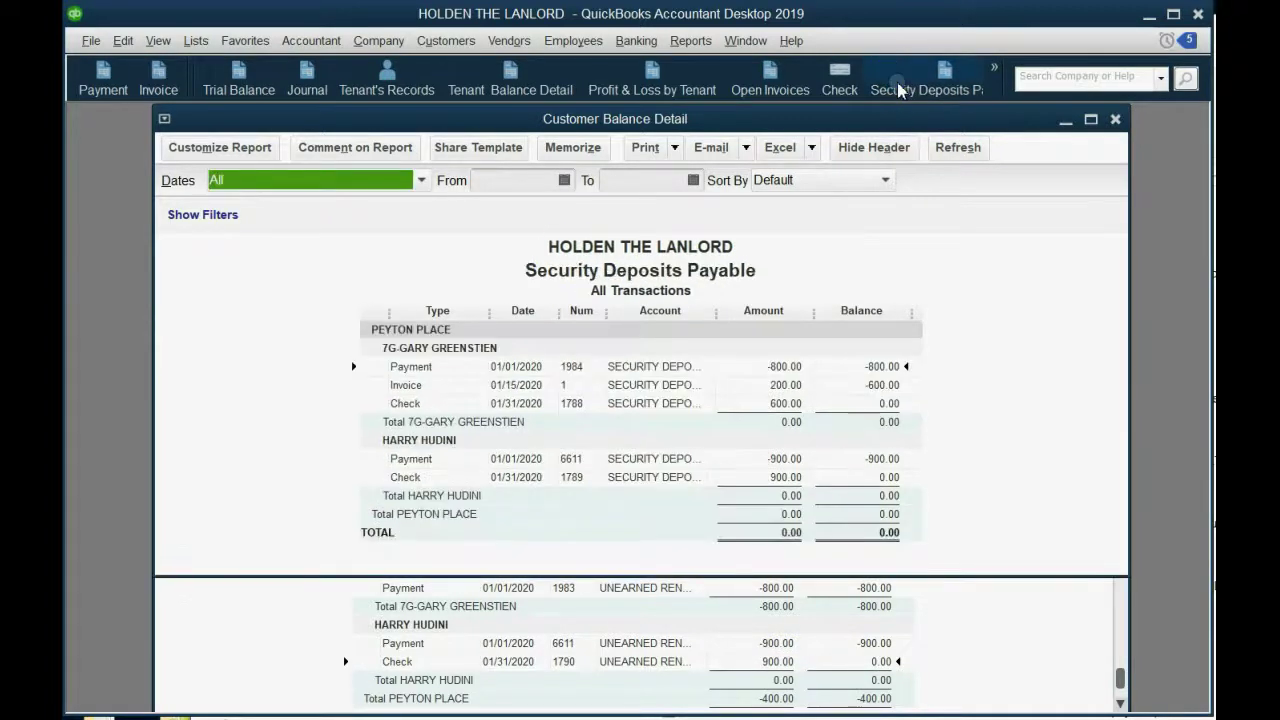